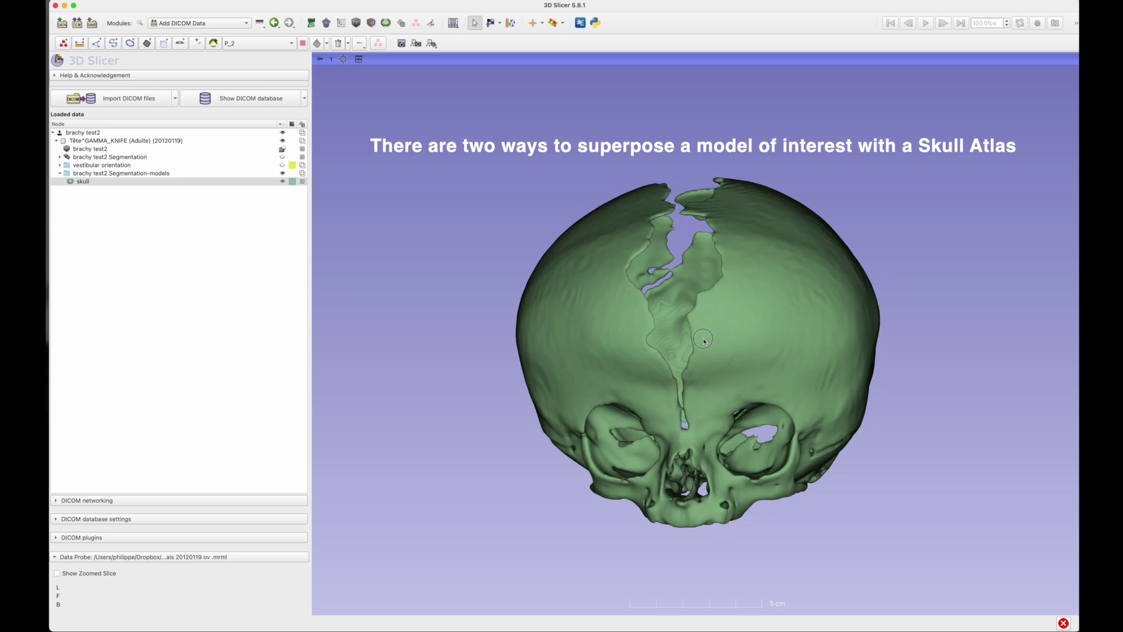
Open the FastModelAlign module from the SlicerMorph utilities
left_click_drag(728, 351, 836, 273)
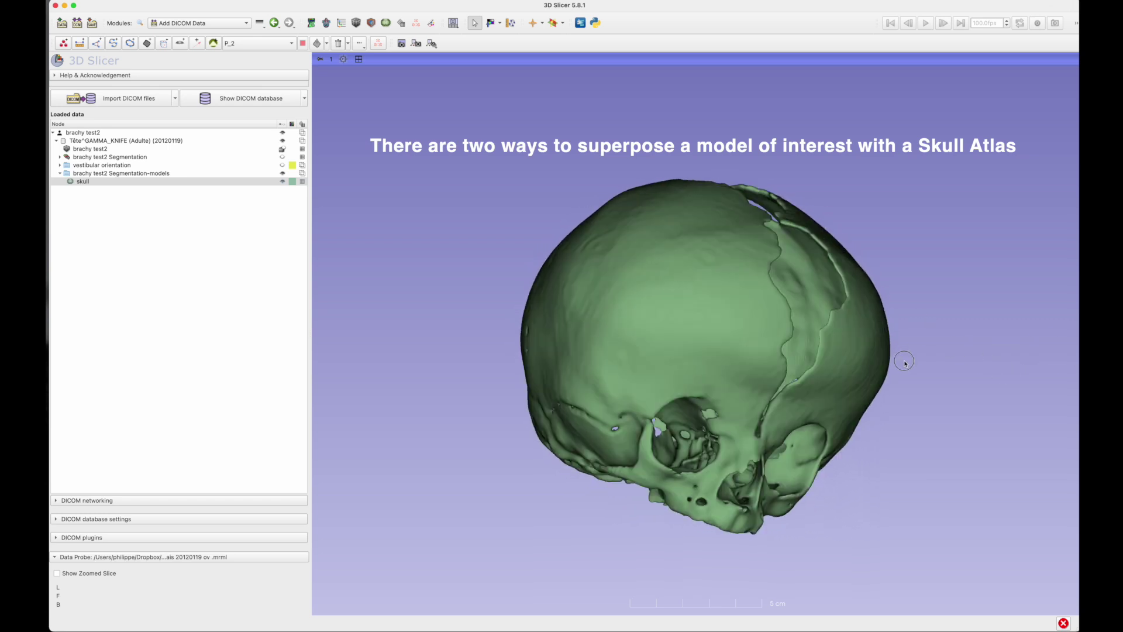
left_click_drag(792, 332, 776, 353)
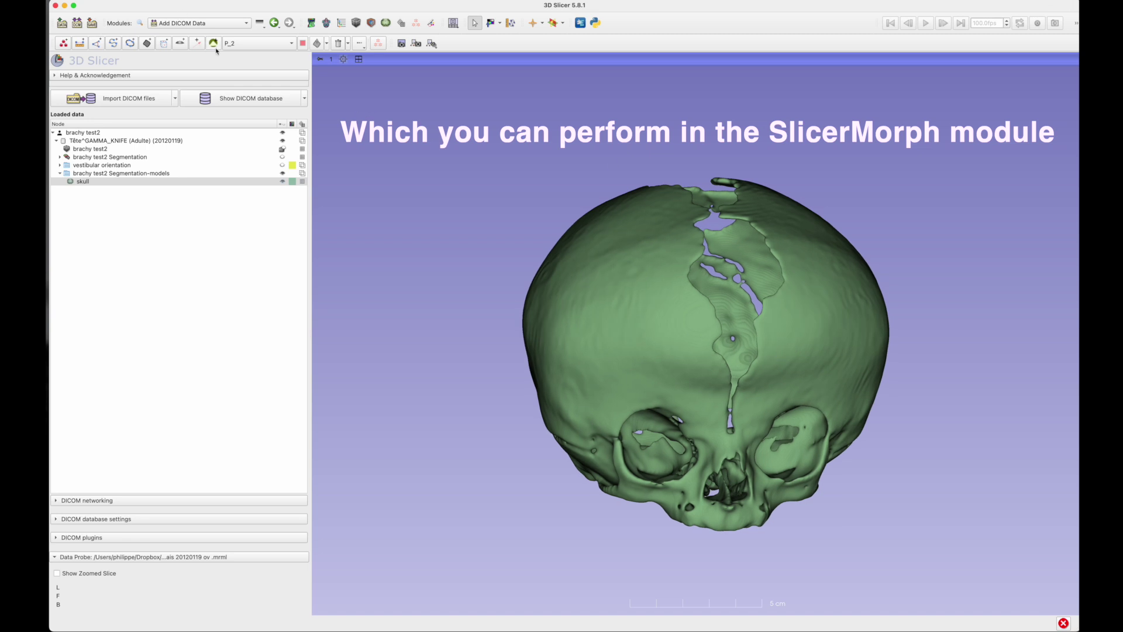
left_click(246, 23)
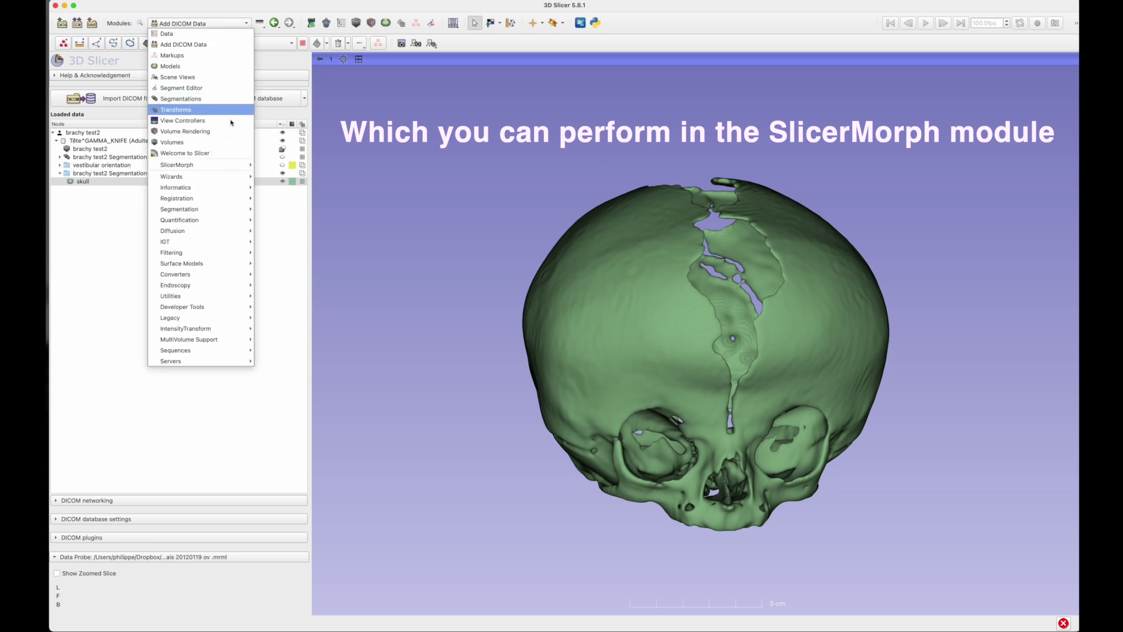
mouse_move(183, 166)
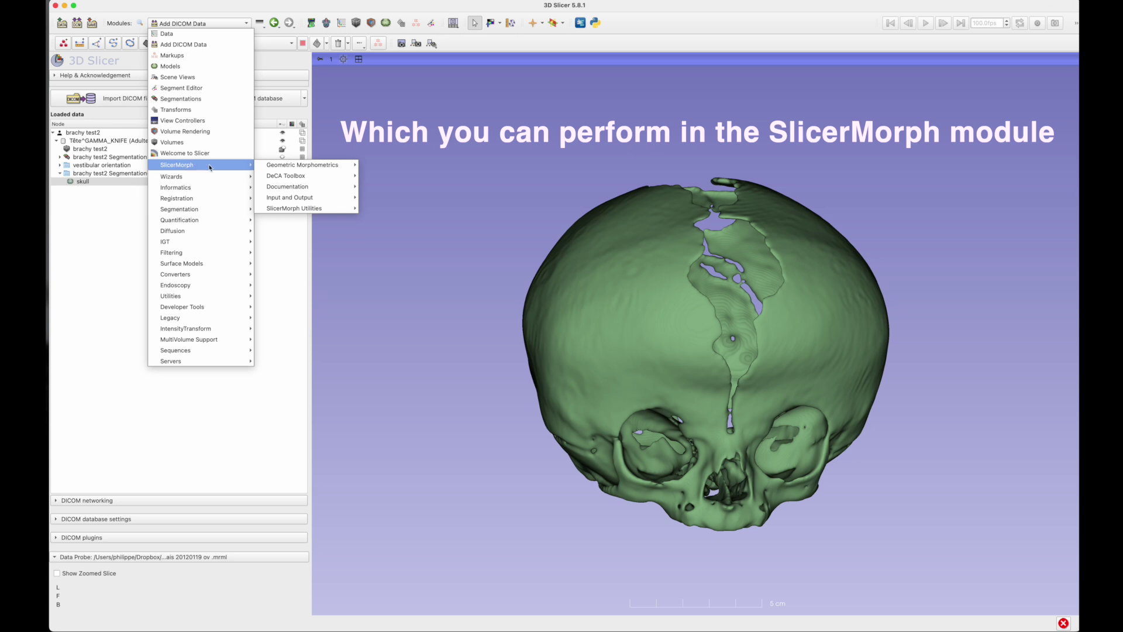
mouse_move(279, 168)
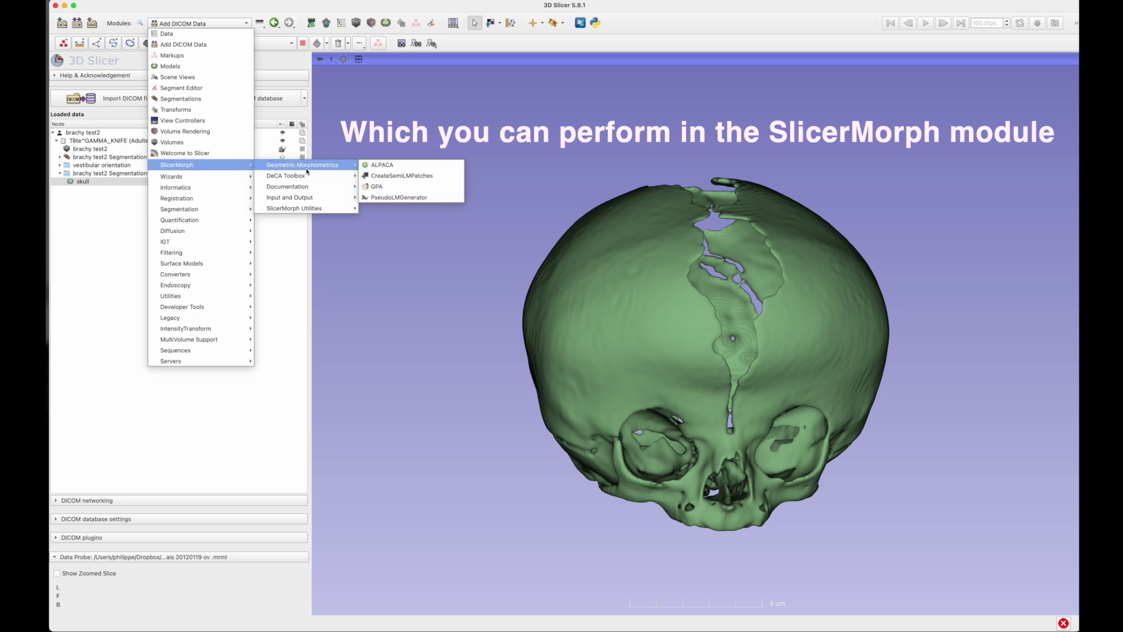
mouse_move(303, 187)
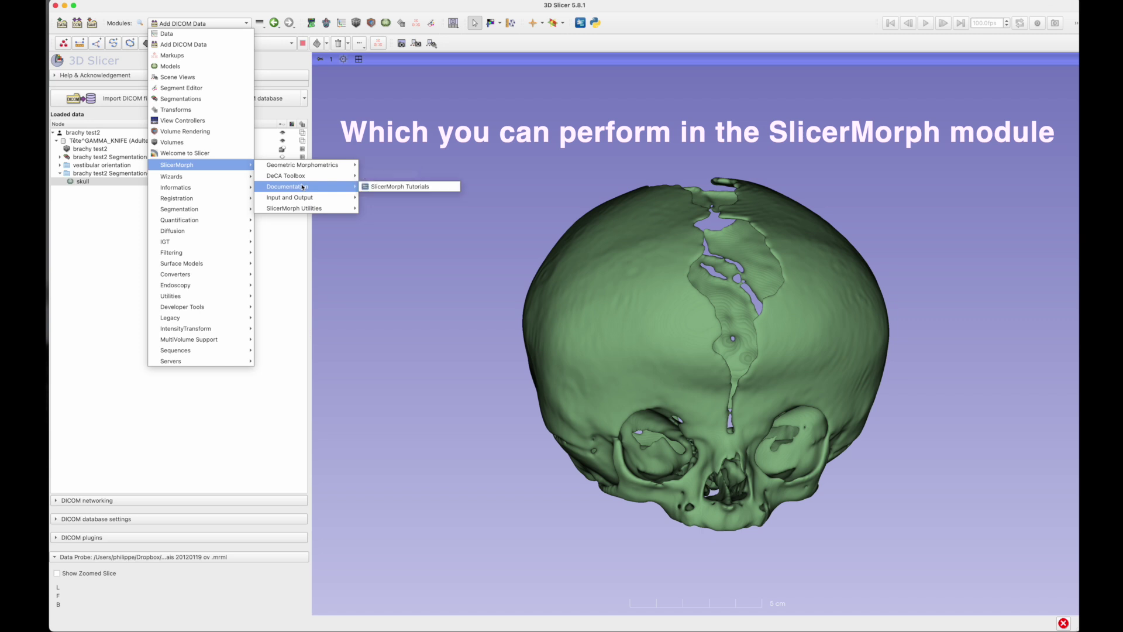
mouse_move(295, 212)
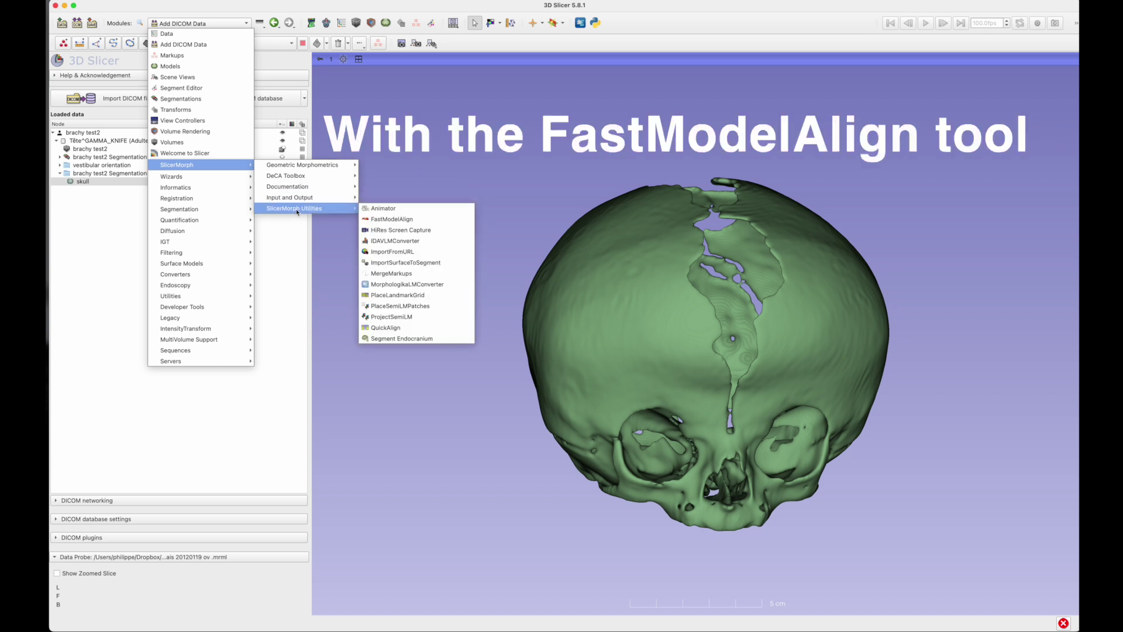
left_click(424, 221)
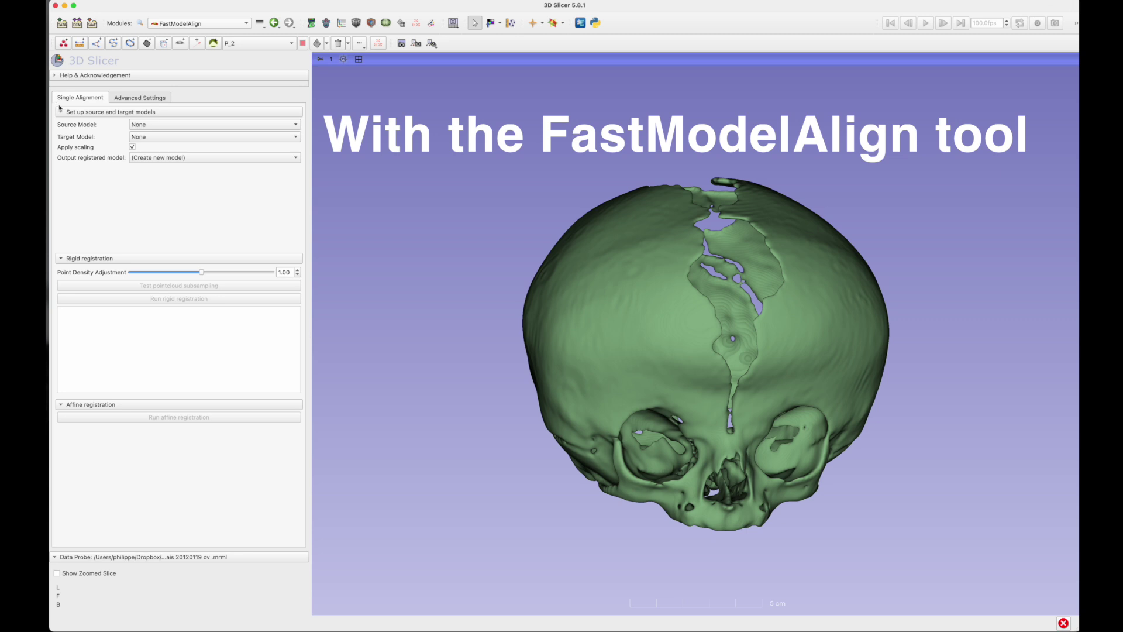
Choose the skull model as the alignment target before importing the atlas
left_click(150, 127)
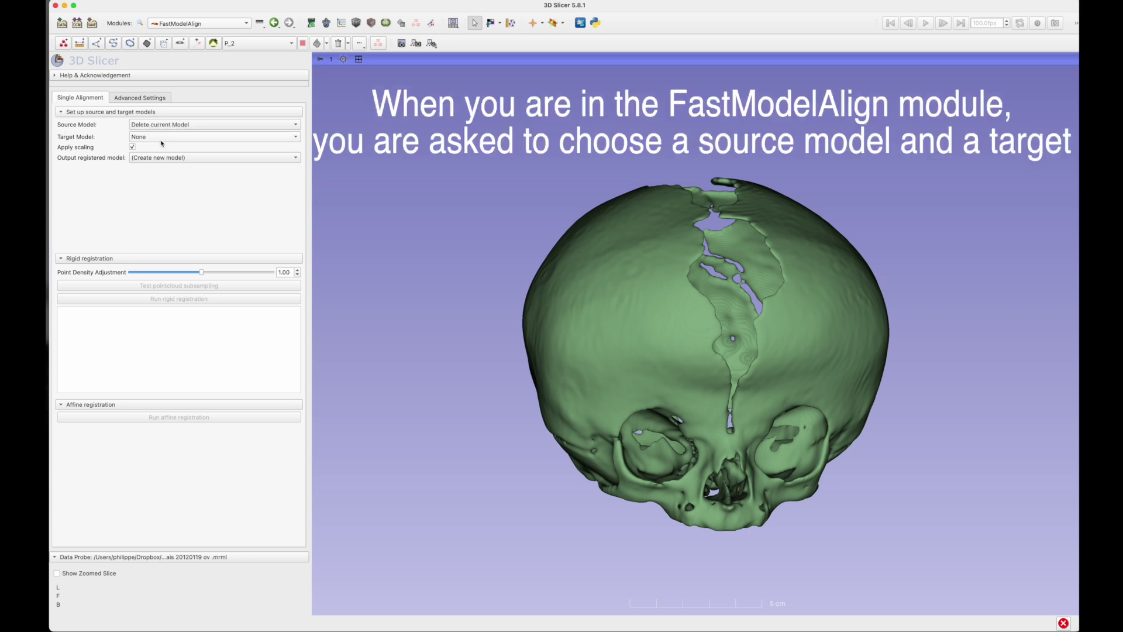
left_click(162, 138)
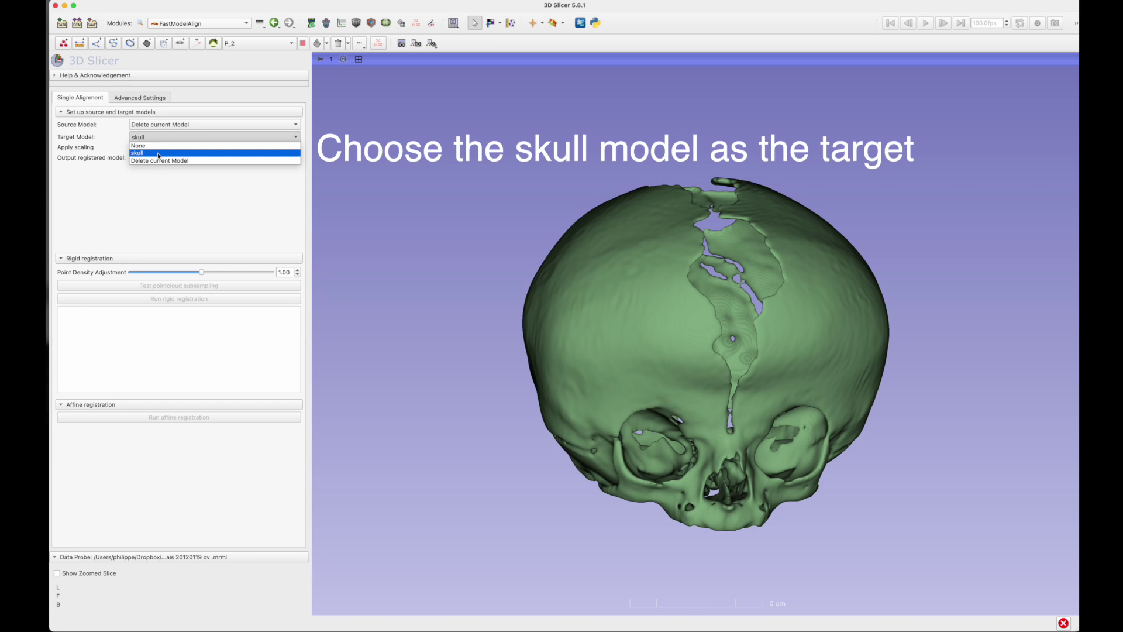
left_click(159, 152)
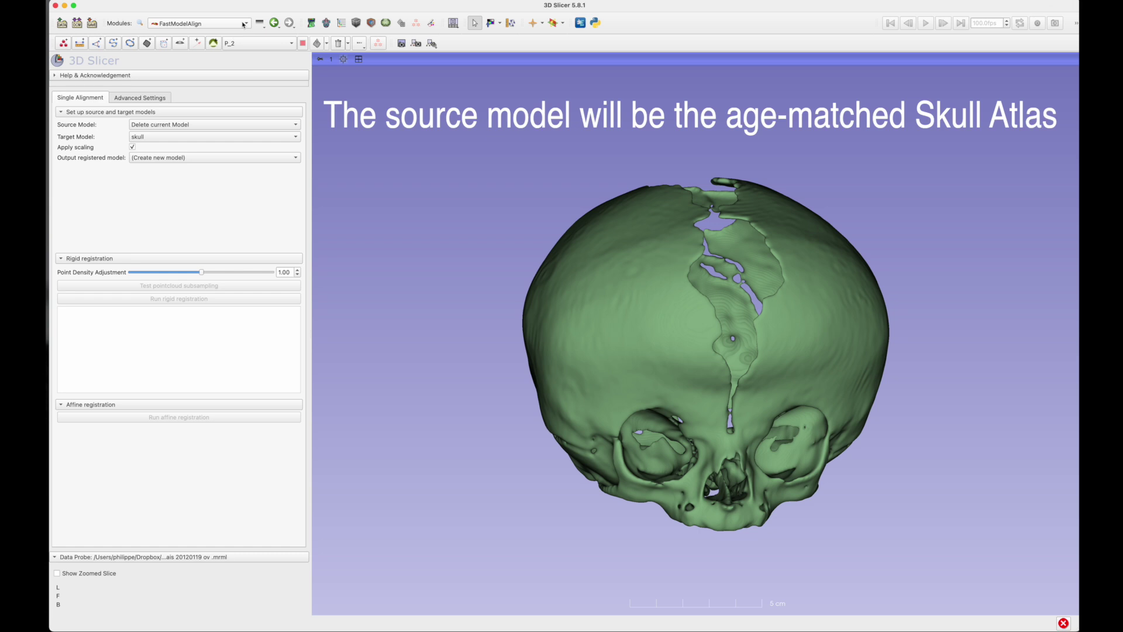
left_click(64, 25)
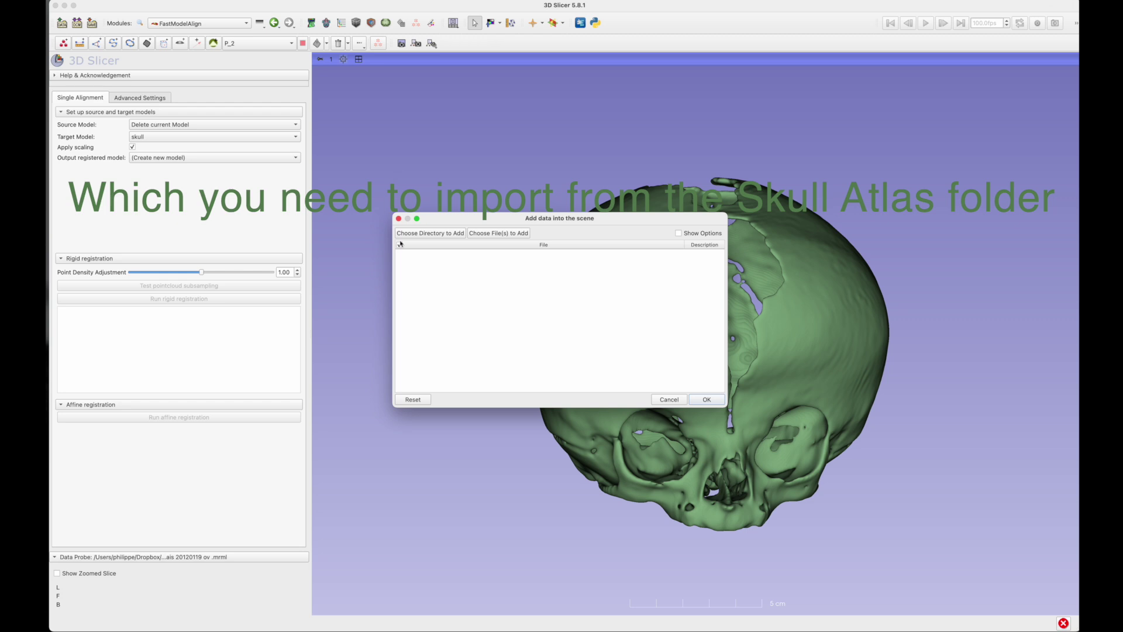
left_click(491, 233)
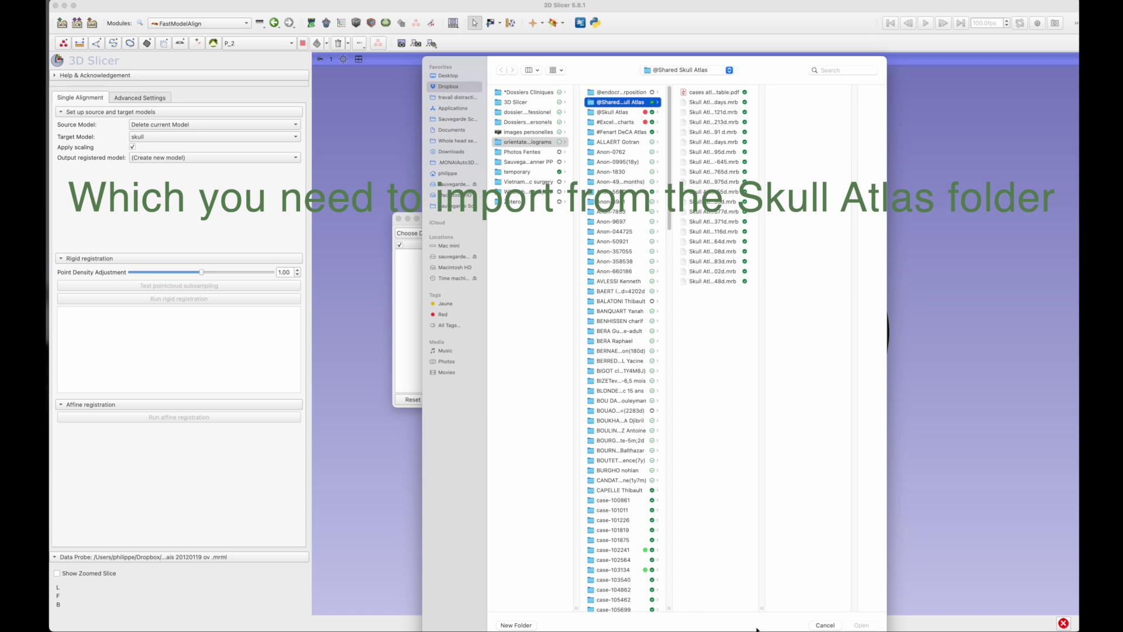
left_click_drag(763, 609, 857, 610)
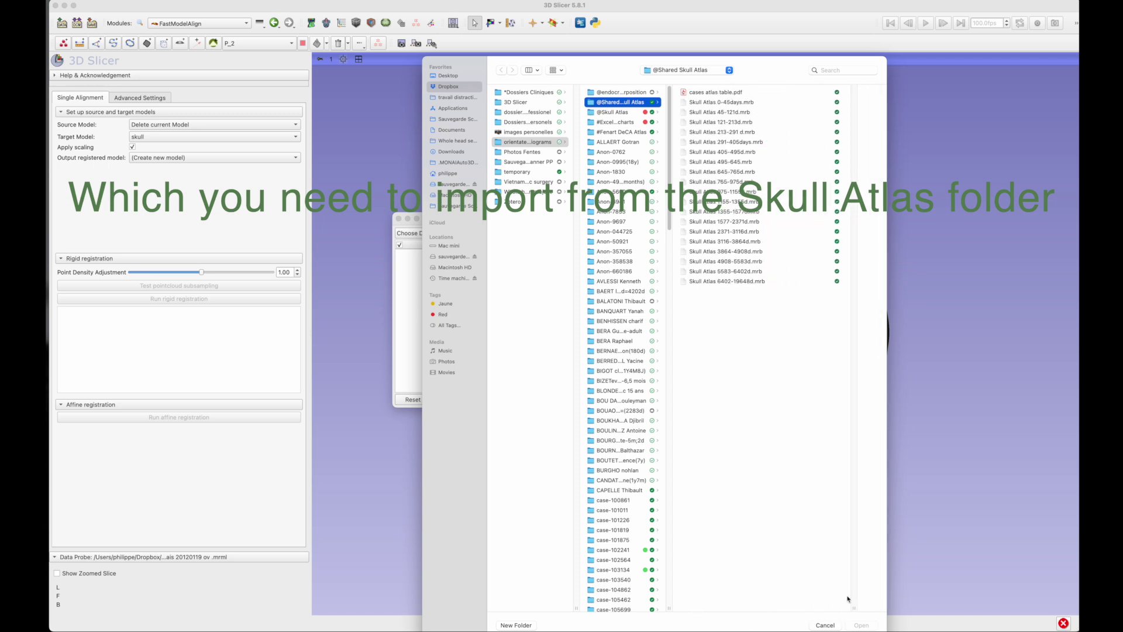
left_click(754, 134)
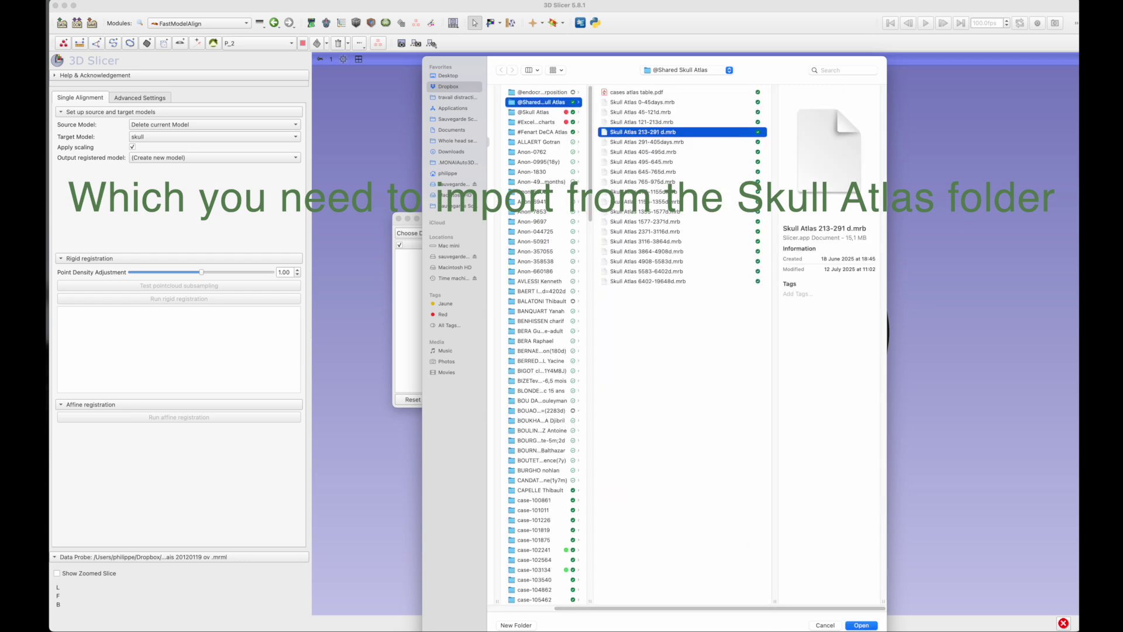
left_click(862, 625)
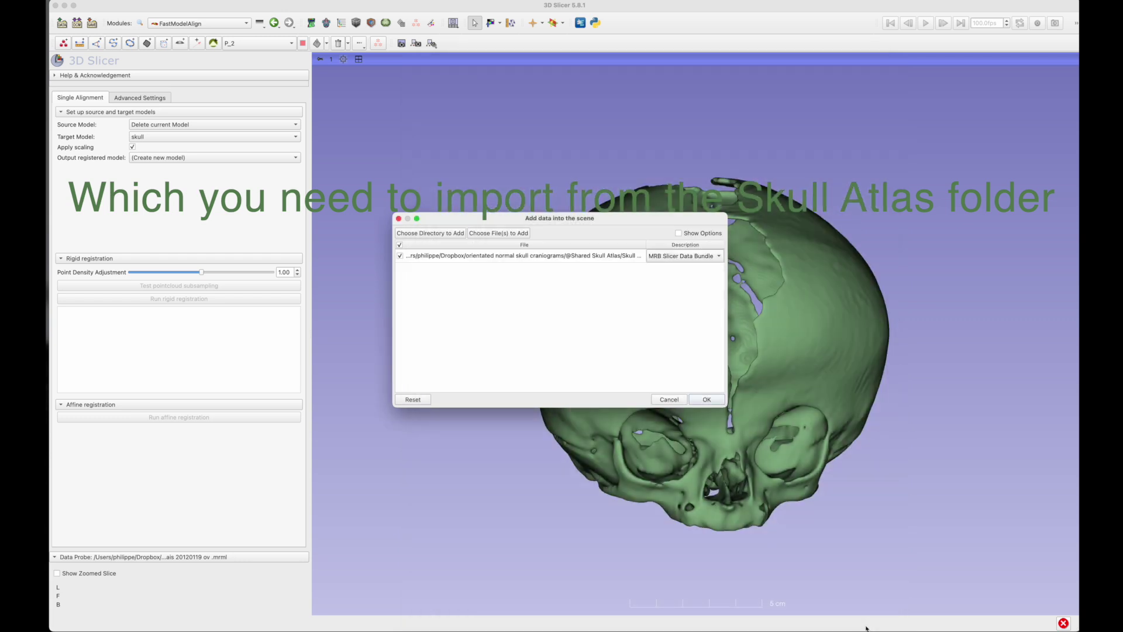
left_click(709, 399)
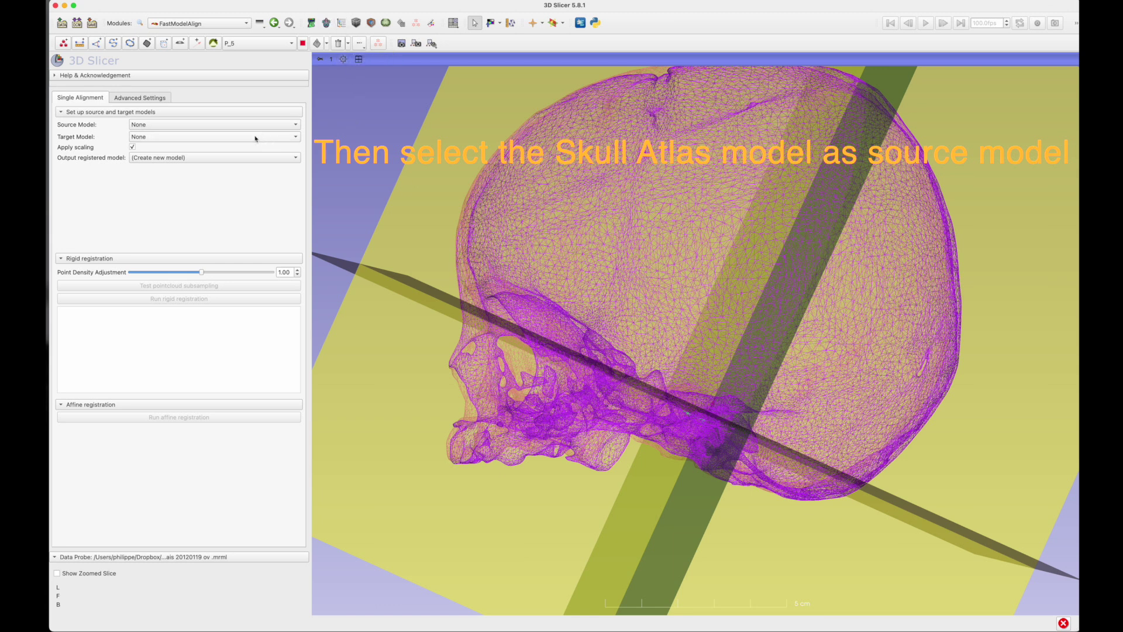
Set Atlas model 213-285 days as the source and skull as the target, with scaling turned off
left_click(202, 125)
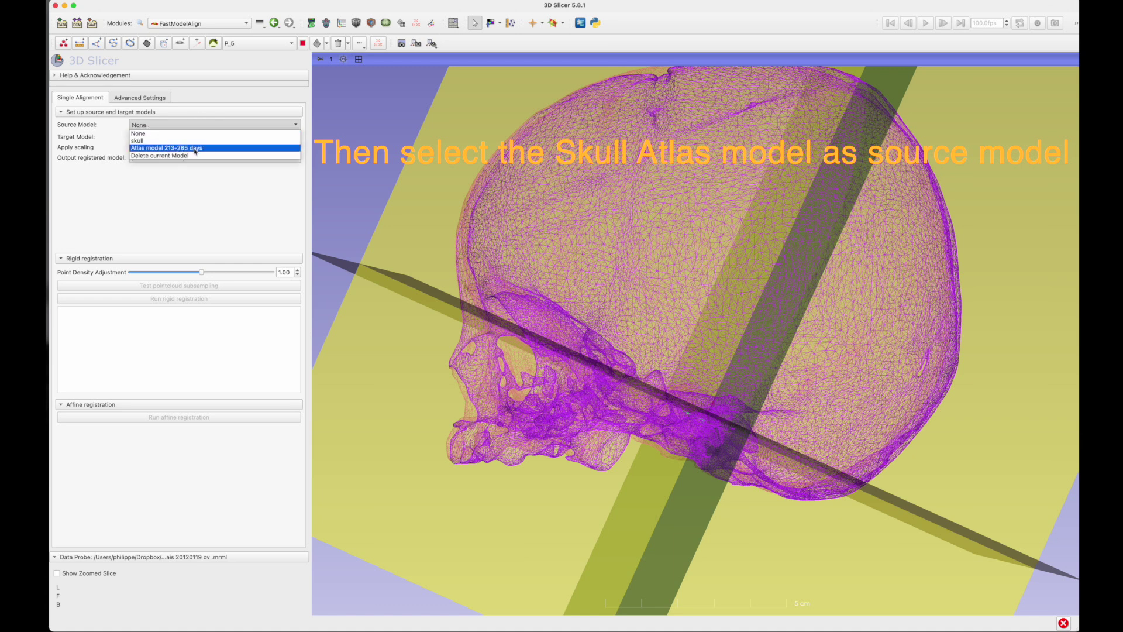
left_click(195, 148)
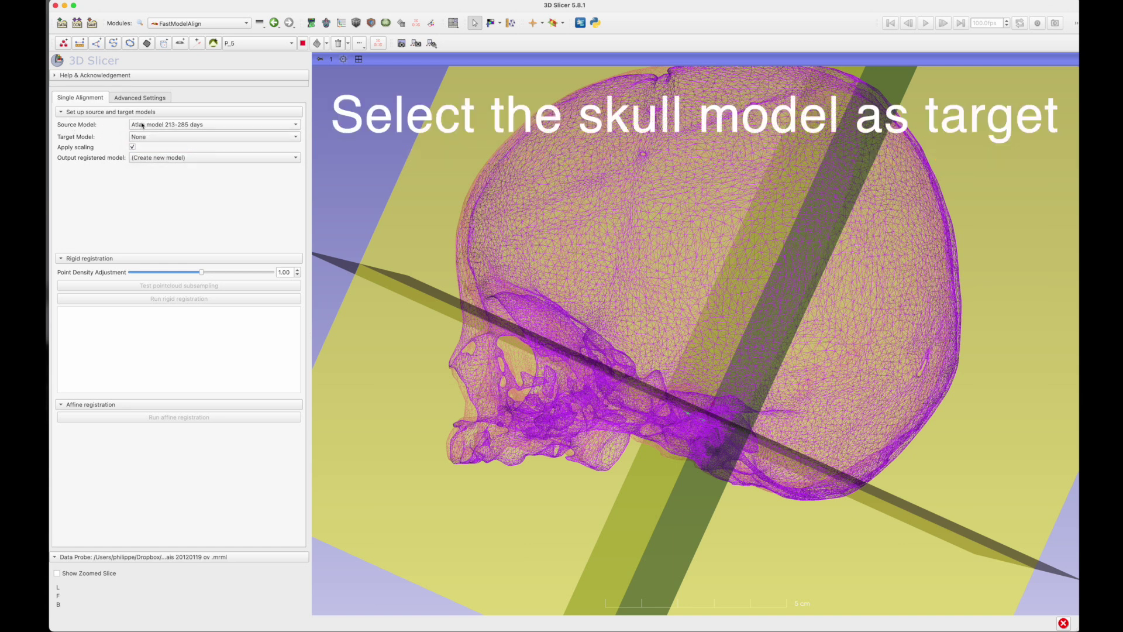
left_click(145, 140)
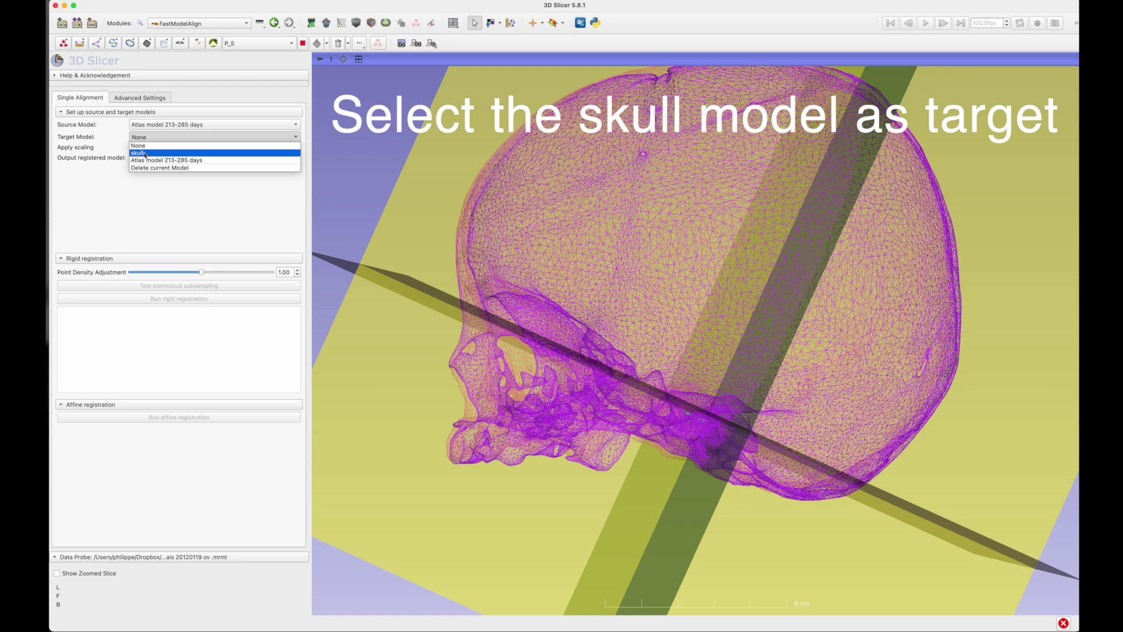
left_click(142, 153)
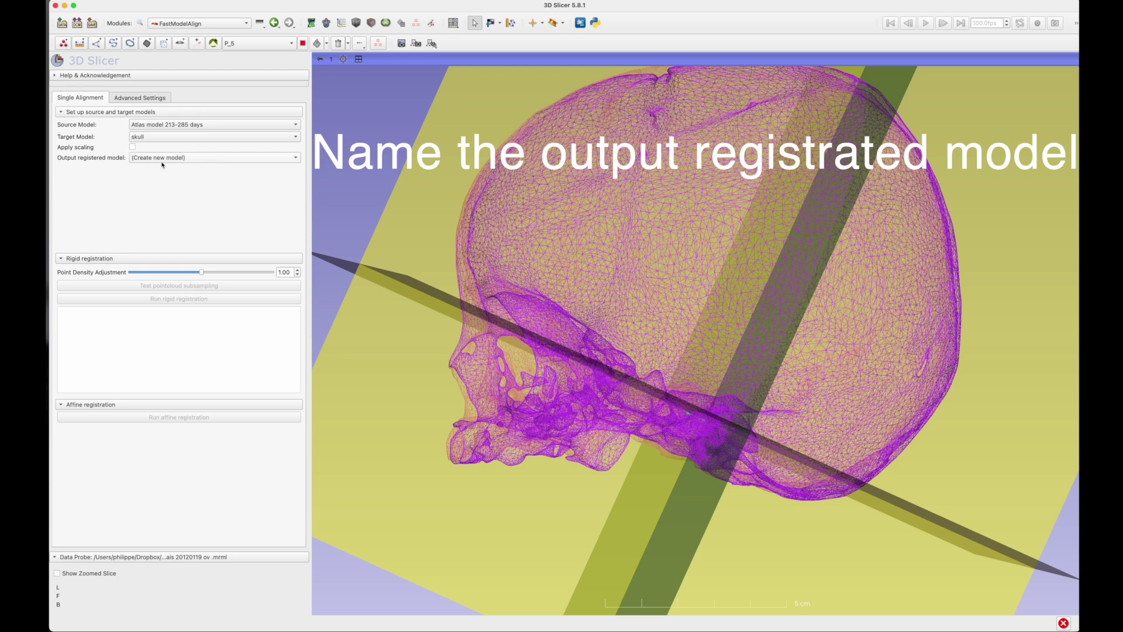
Create an output registered model named "model aligned" and run the rigid registration
left_click(291, 158)
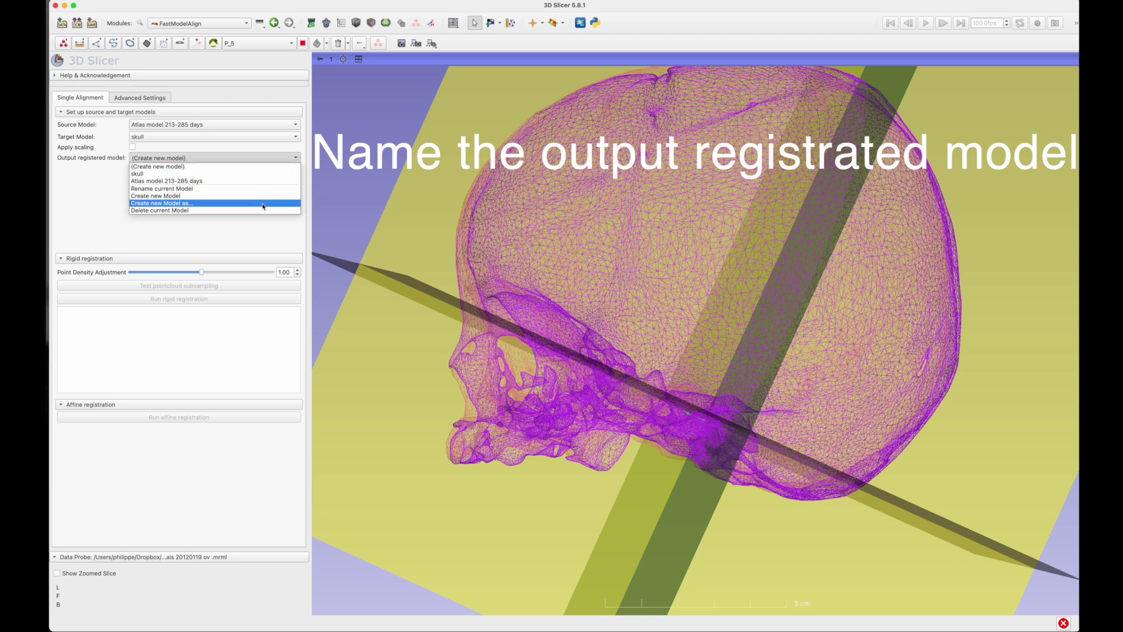
left_click(263, 204)
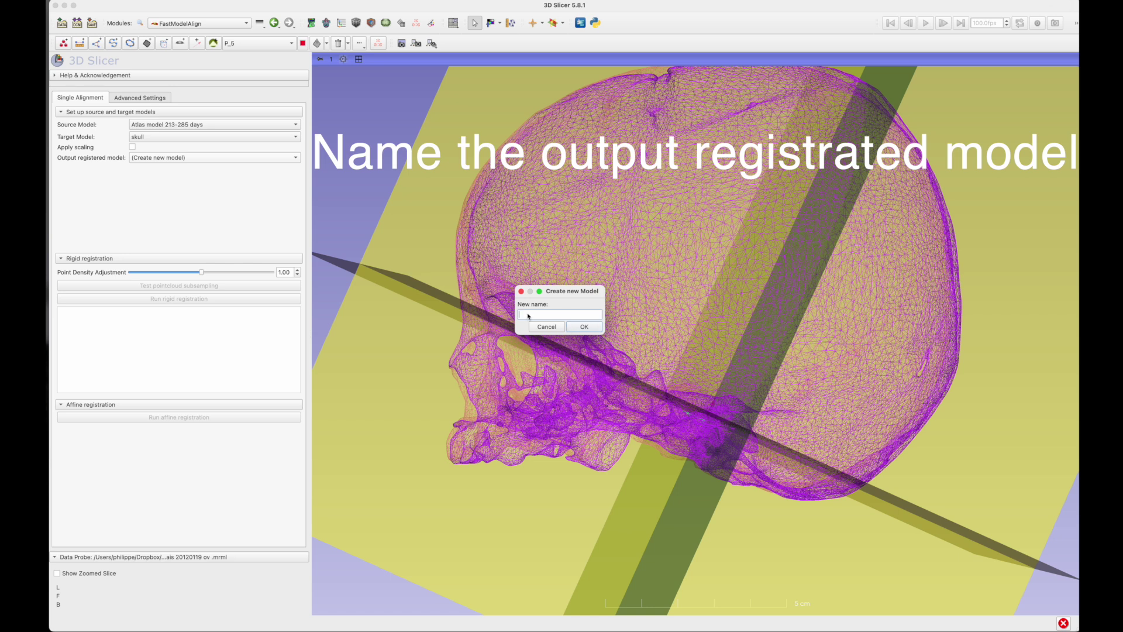
type("model aligned")
left_click(583, 326)
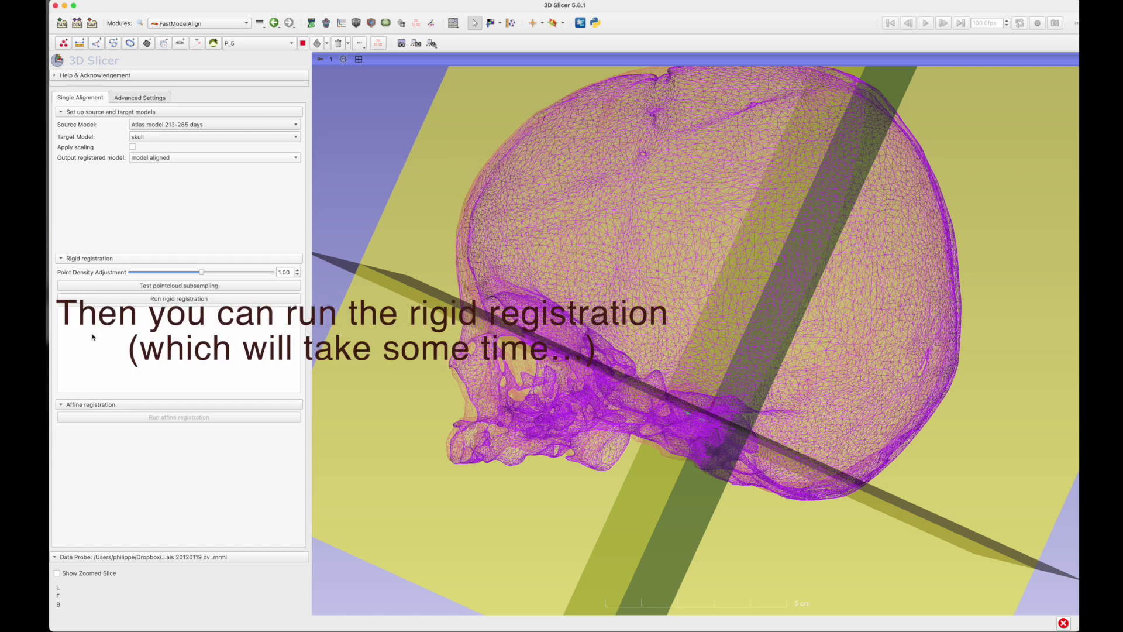
left_click(171, 300)
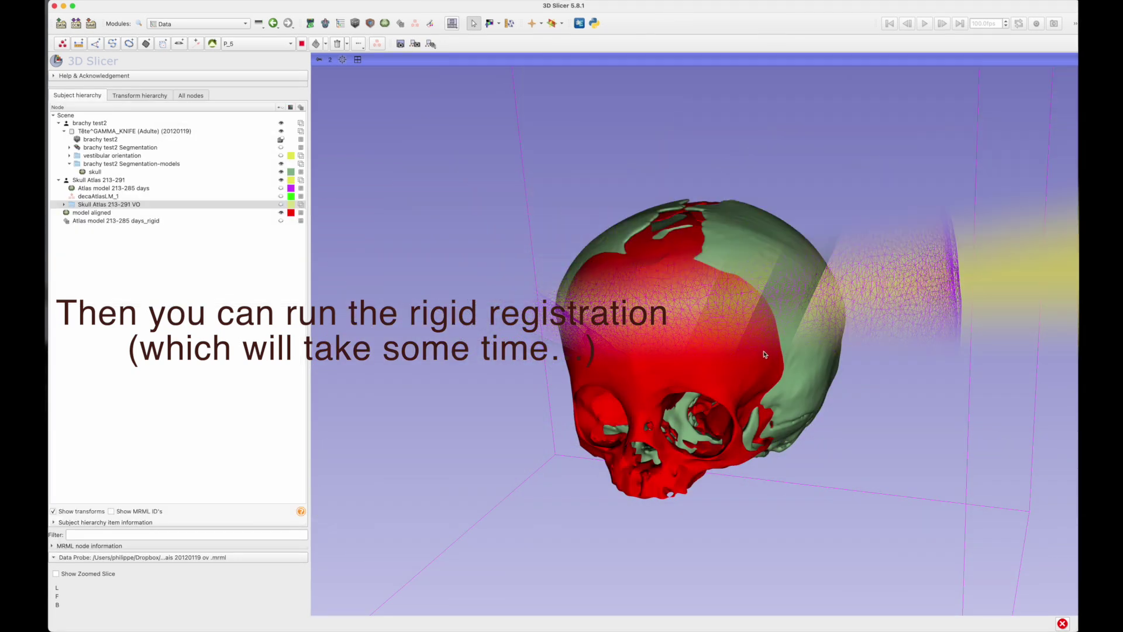
Compare the red aligned atlas with the green skull from several angles, toggling the aligned model's visibility off and on
right_click_drag(720, 286, 693, 415)
left_click_drag(704, 333, 1083, 307)
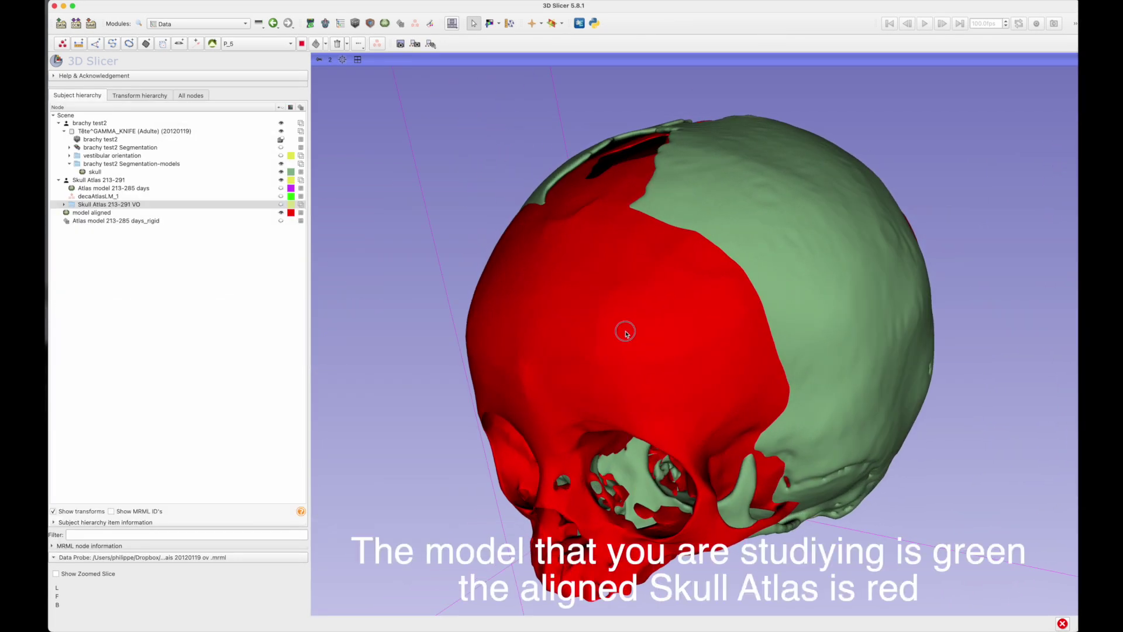
left_click_drag(873, 302, 784, 303)
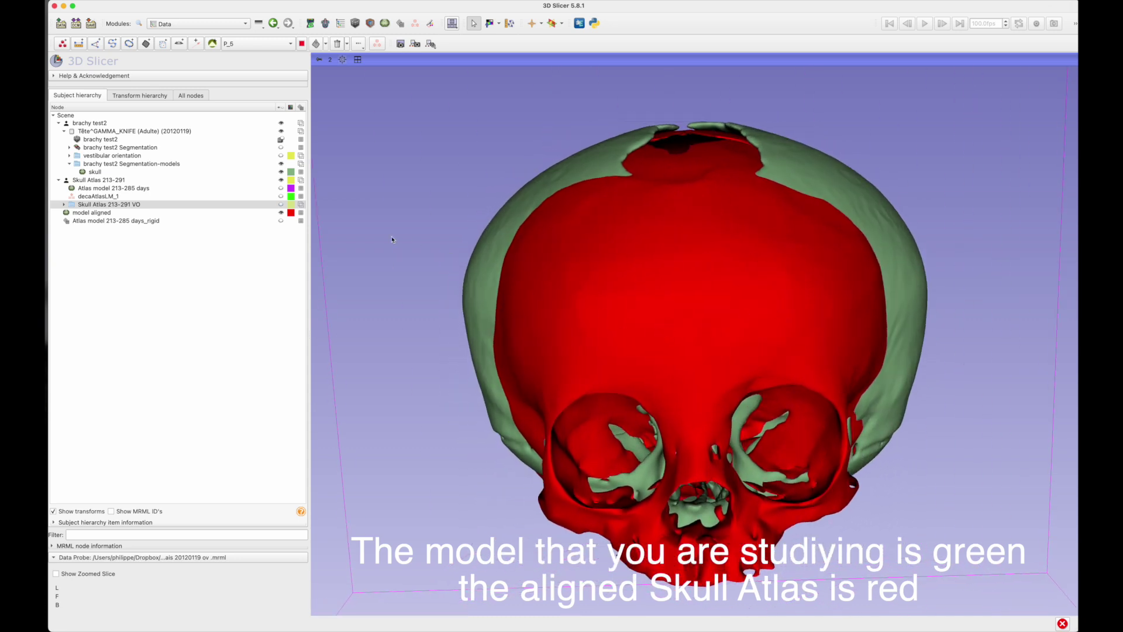
left_click(138, 222)
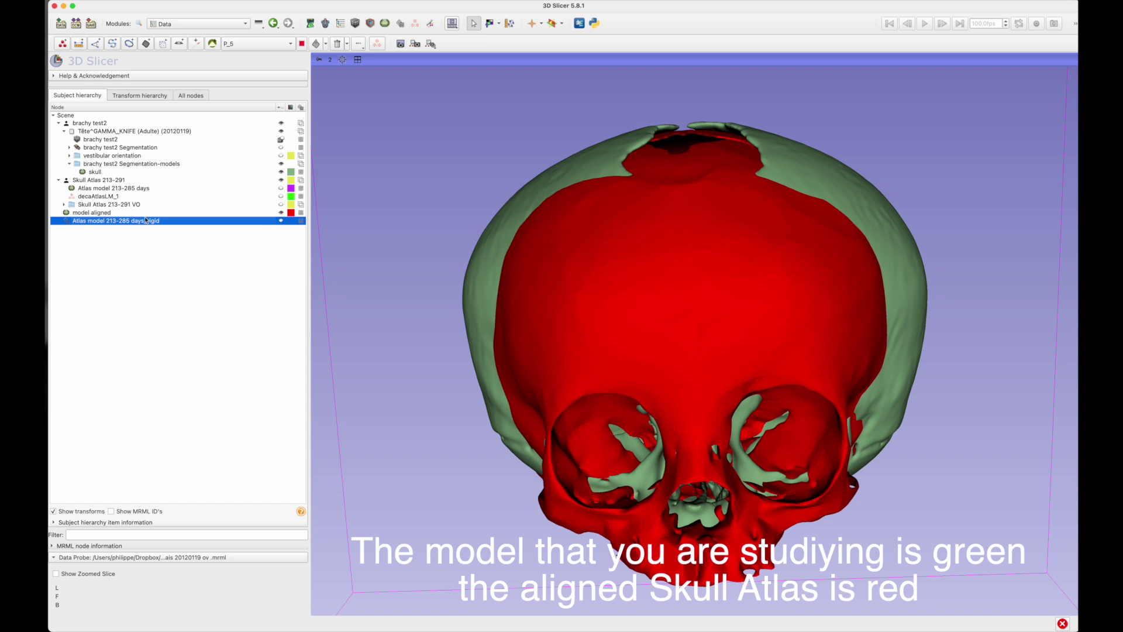
left_click(124, 213)
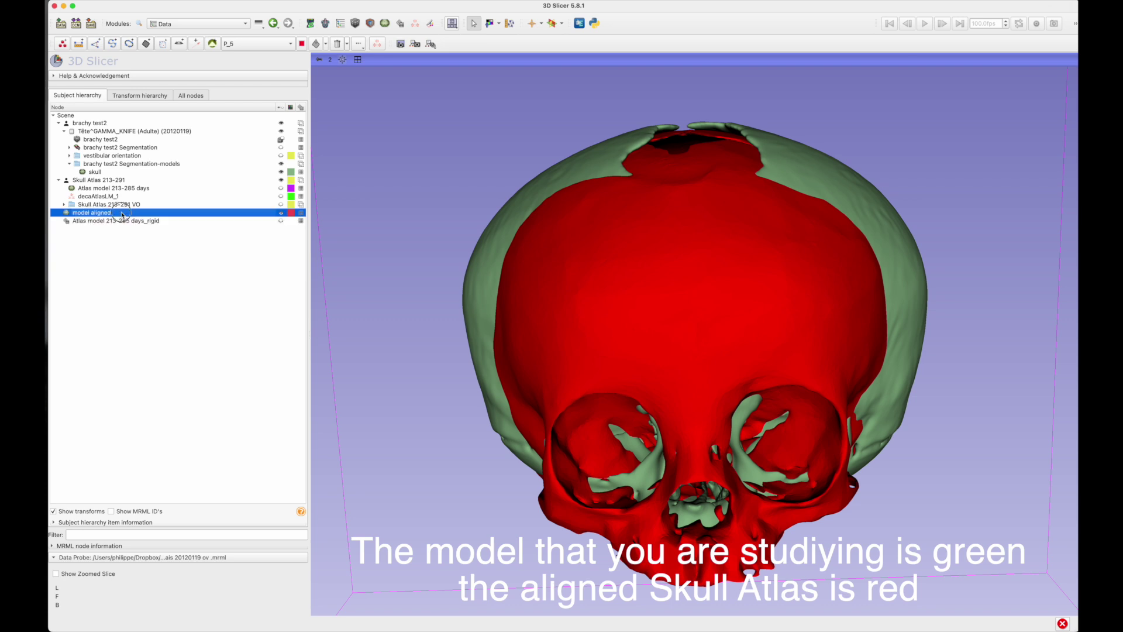
left_click(281, 215)
left_click(281, 215)
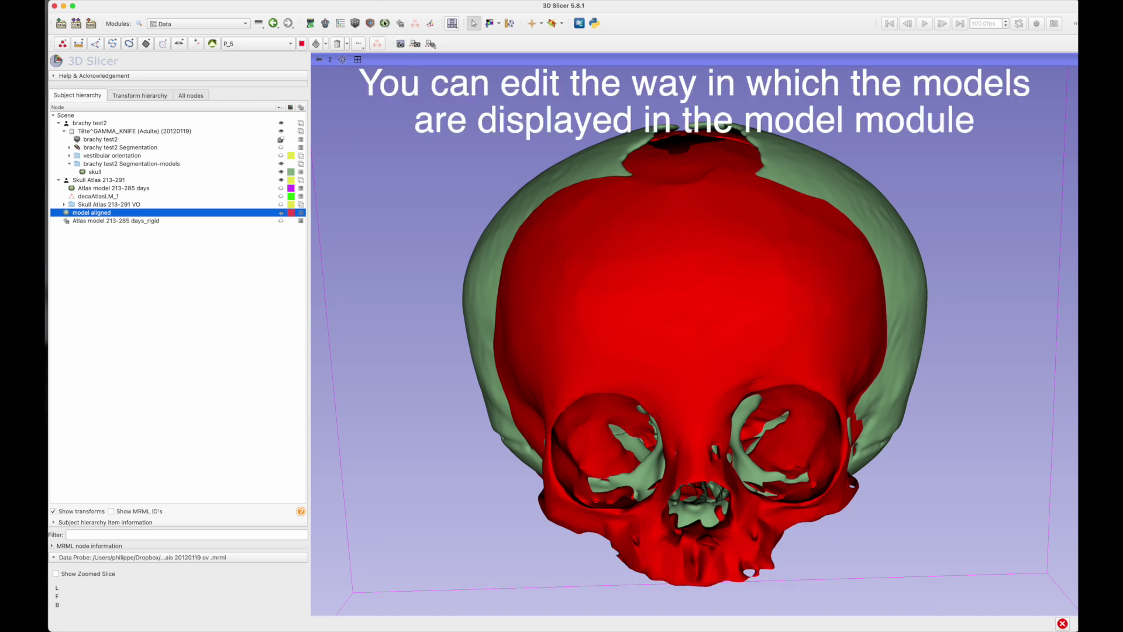
In the Models module, set the 3D representation of "model aligned" to Wireframe and inspect the overlay from the side and front
left_click(385, 23)
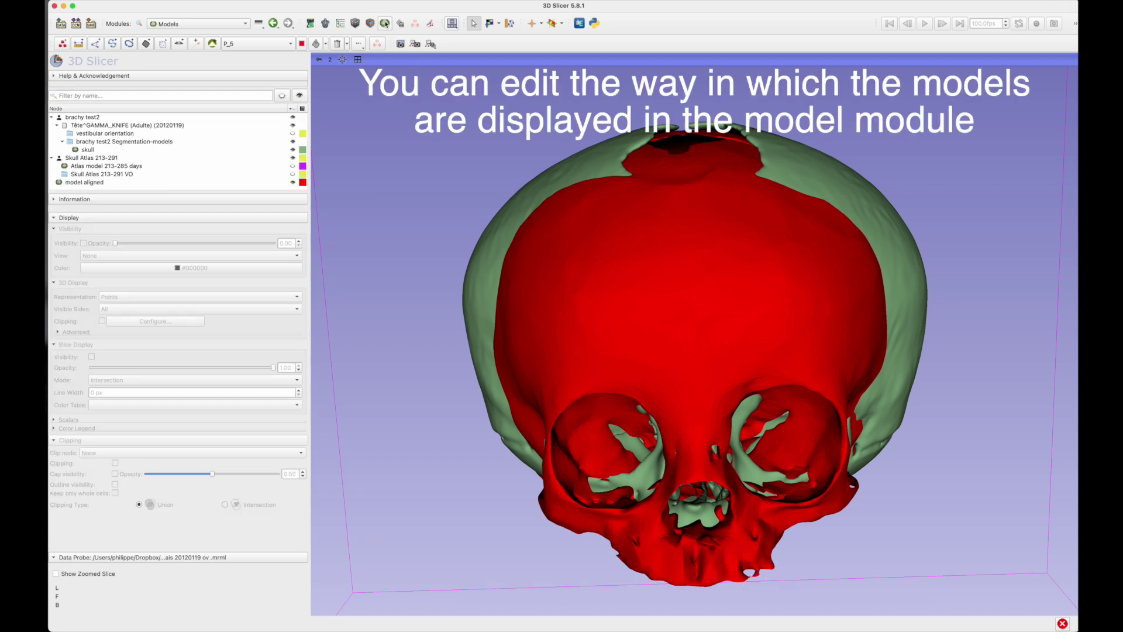
left_click(261, 183)
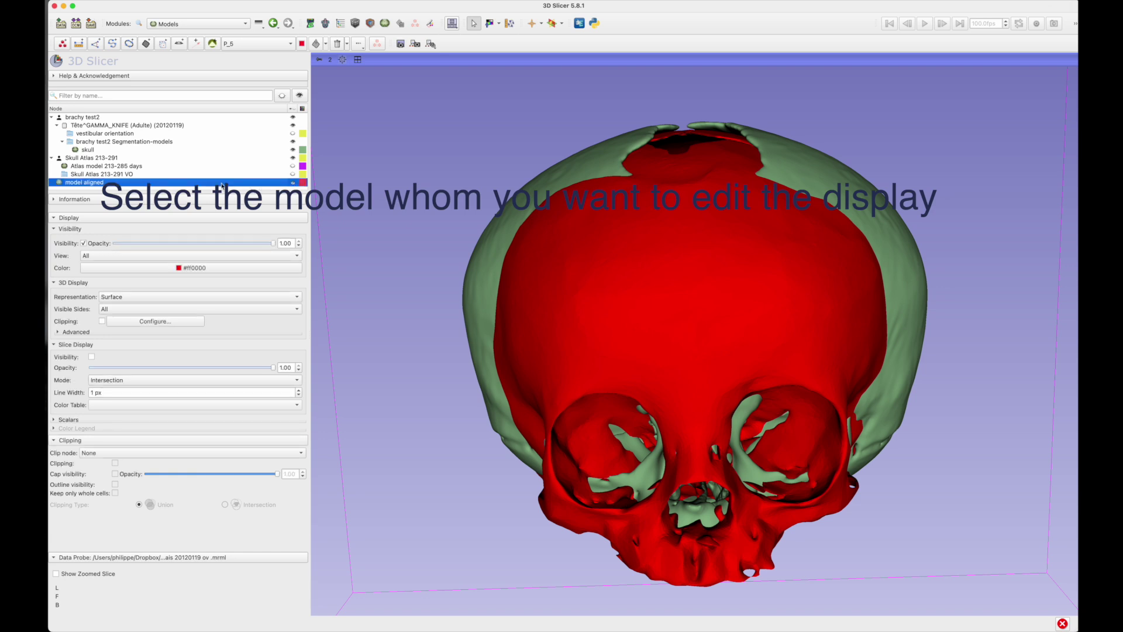
left_click(159, 298)
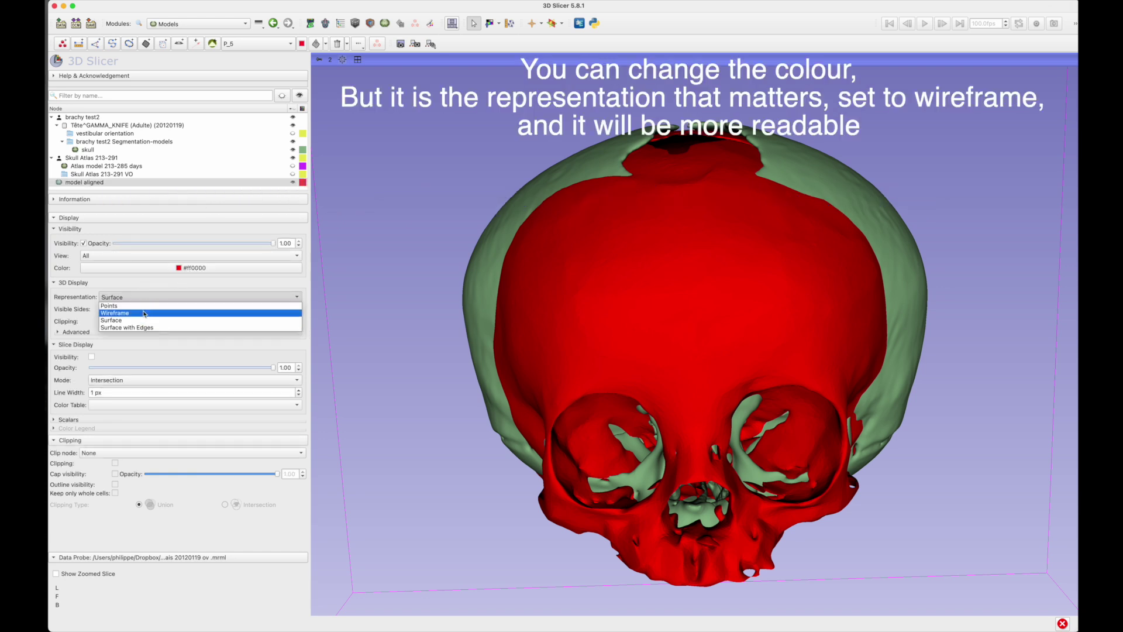
left_click(144, 314)
left_click_drag(778, 339, 515, 248)
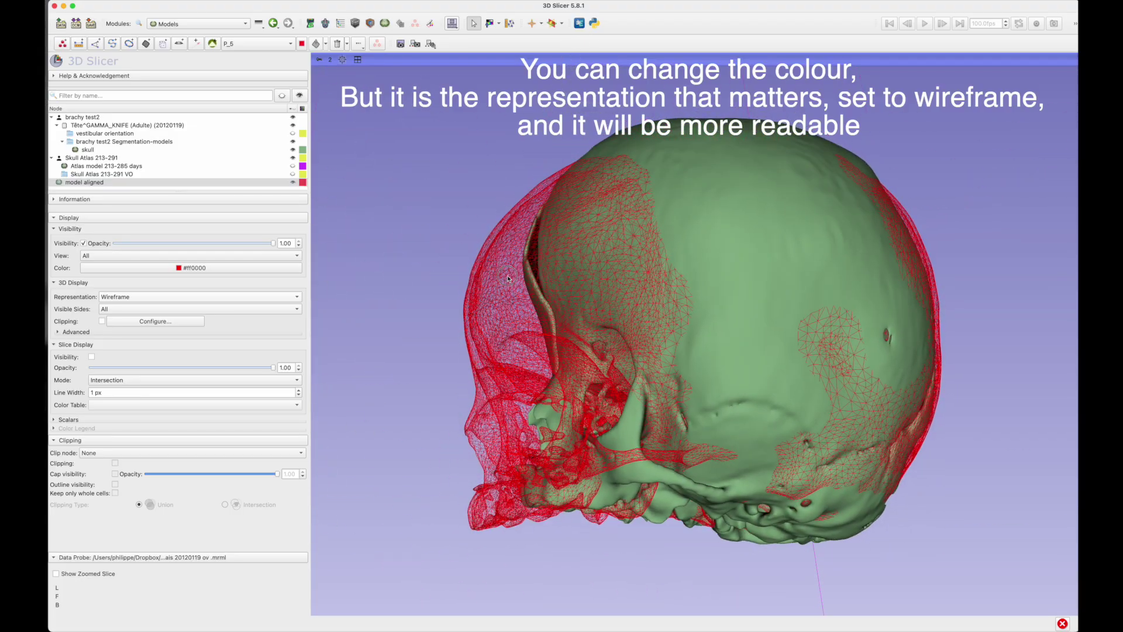
left_click_drag(498, 299, 759, 313)
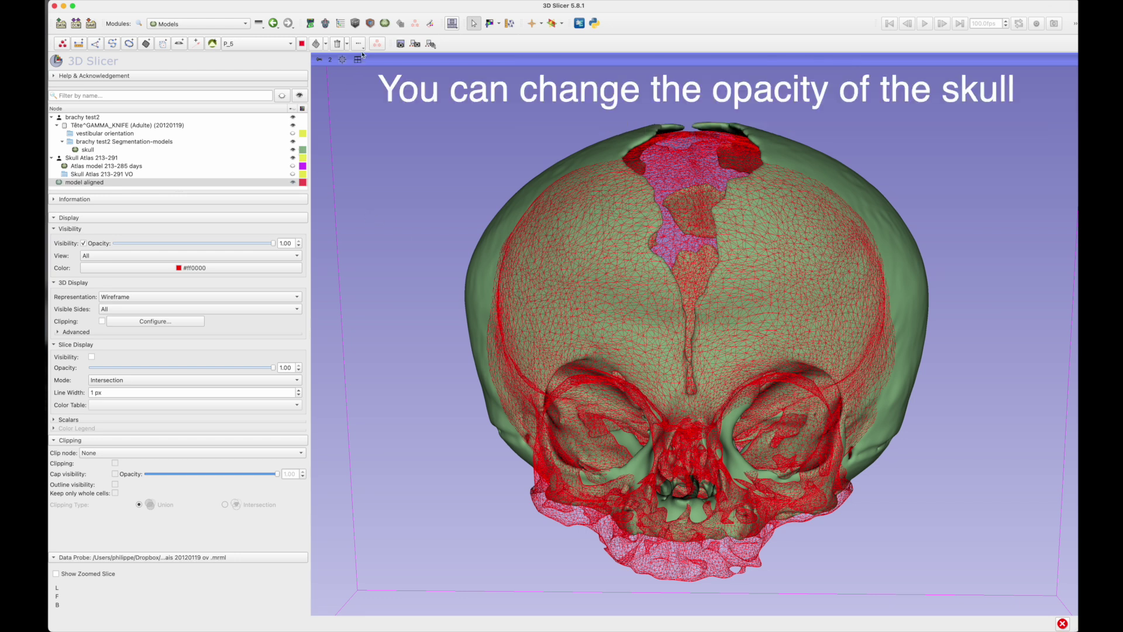
Set the skull model's opacity to 0.50 and inspect the wireframe overlay from the front
right_click(303, 154)
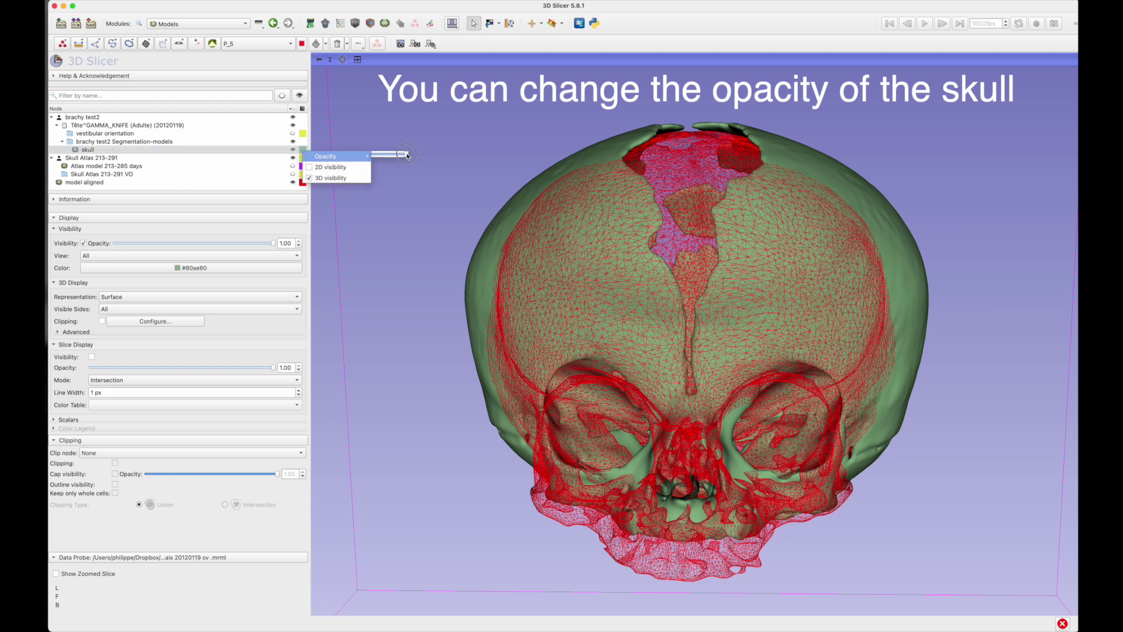
left_click_drag(405, 155, 390, 156)
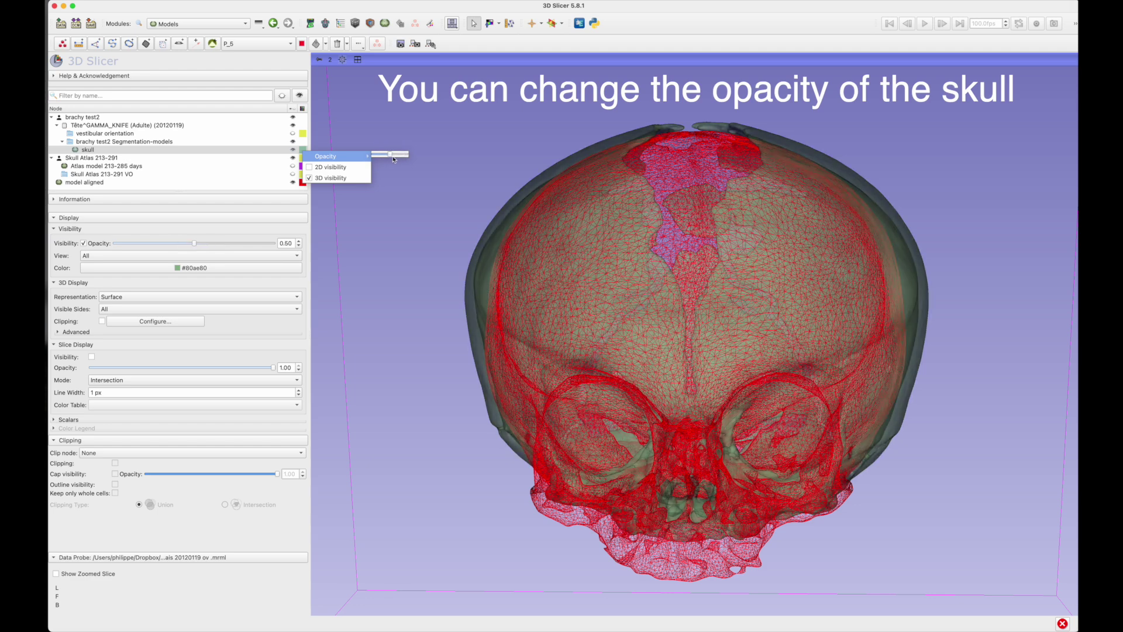
left_click(437, 172)
mouse_move(843, 369)
left_mouse_down()
mouse_move(678, 328)
mouse_move(565, 269)
mouse_move(994, 376)
mouse_move(716, 442)
mouse_move(622, 331)
mouse_move(778, 410)
mouse_move(921, 512)
mouse_move(924, 615)
mouse_move(933, 595)
mouse_move(910, 441)
mouse_move(834, 358)
left_mouse_up()
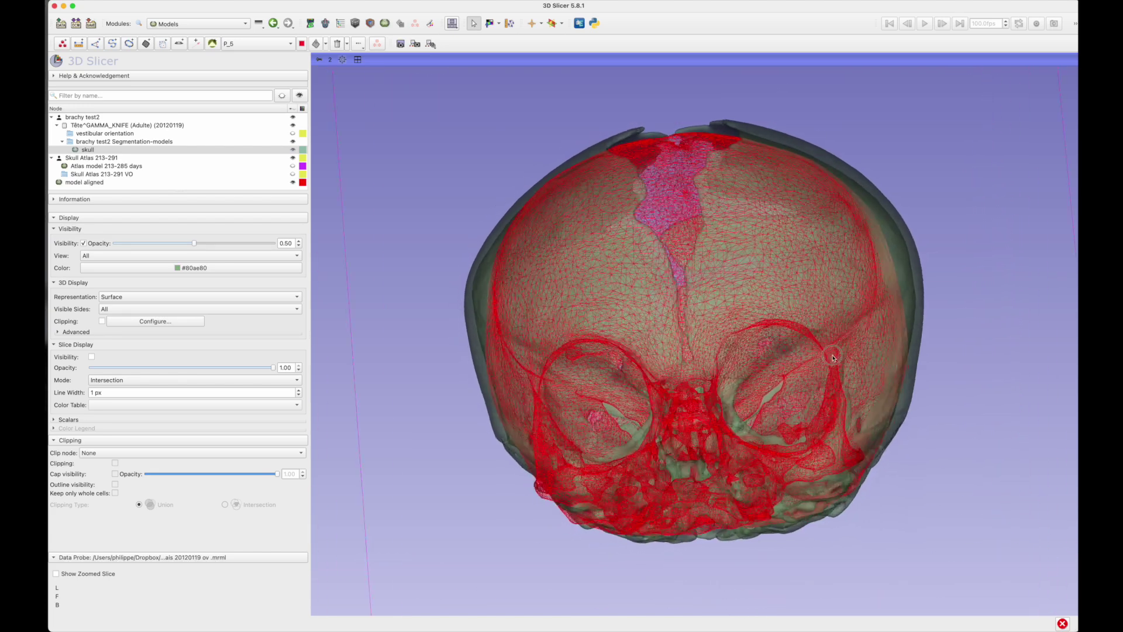
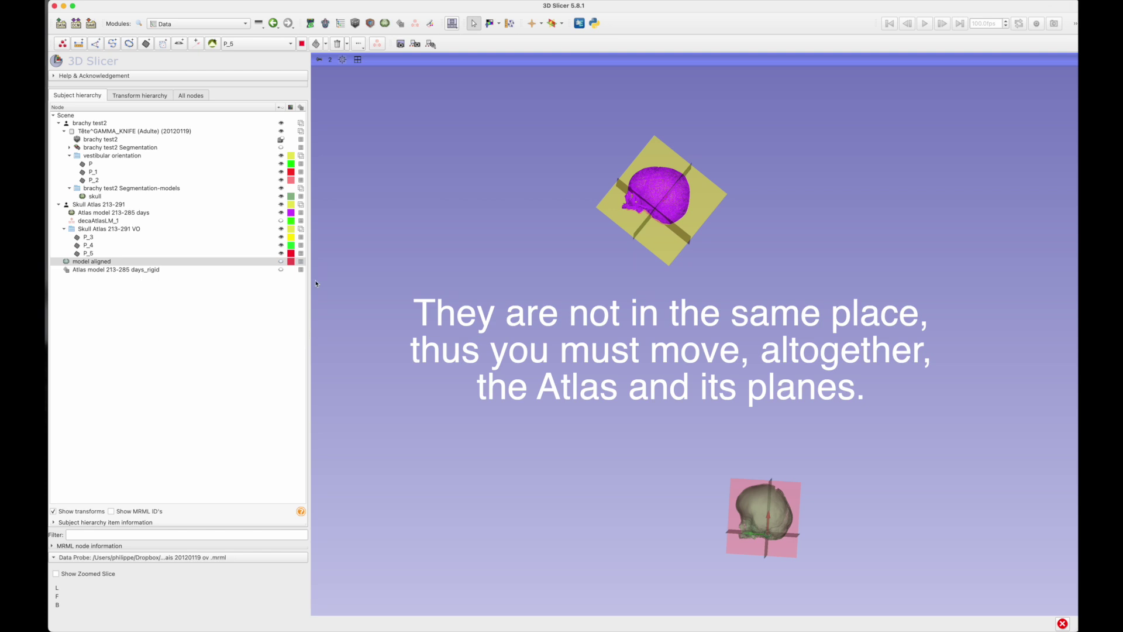
Create a new transform applied to the Skull Atlas 213-291 folder and turn on its interaction handles
left_click(76, 205)
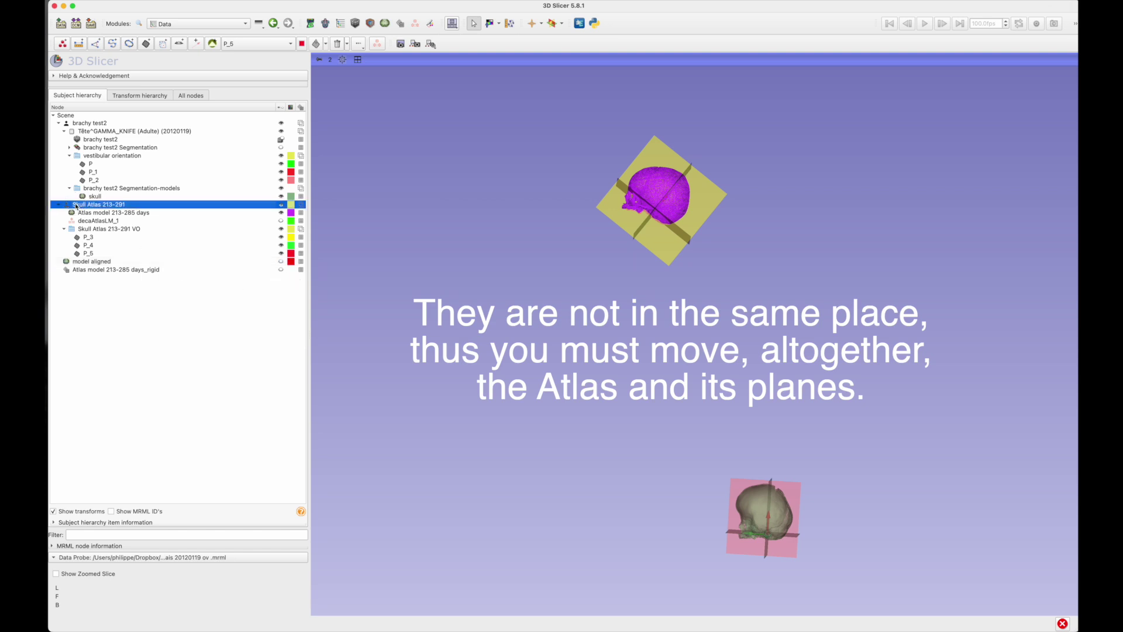
left_click(301, 206)
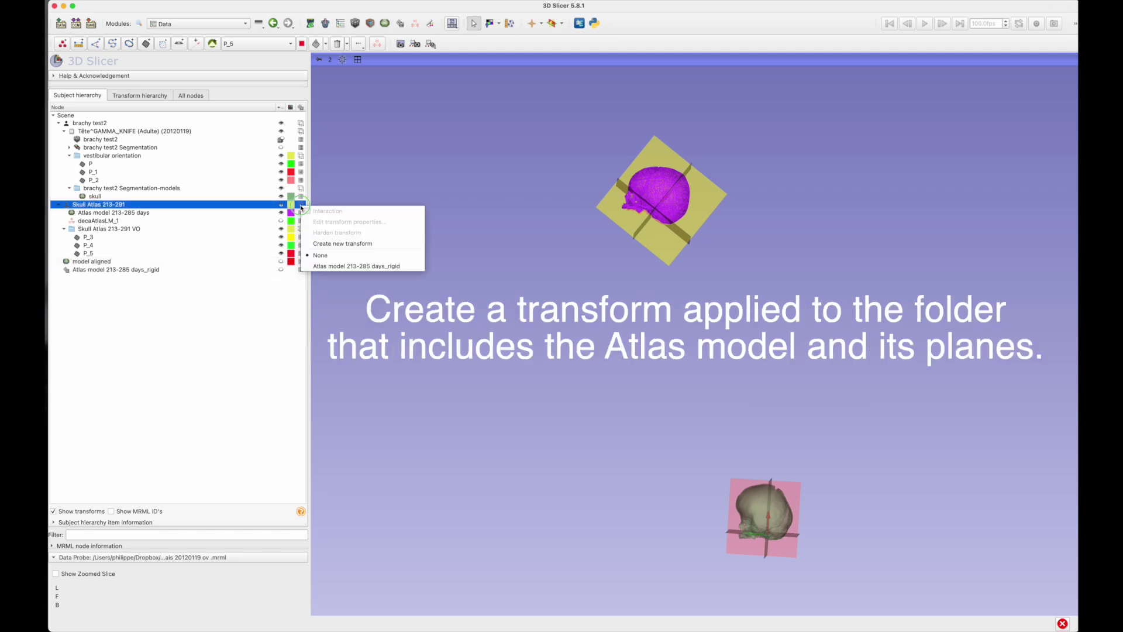
left_click(331, 244)
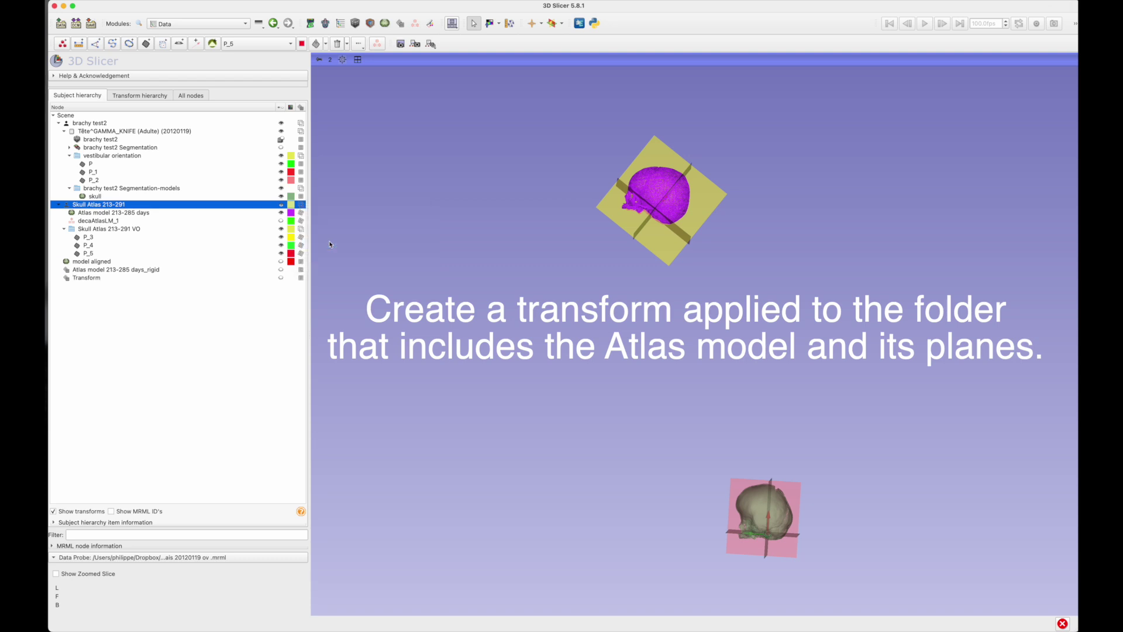
left_click(300, 206)
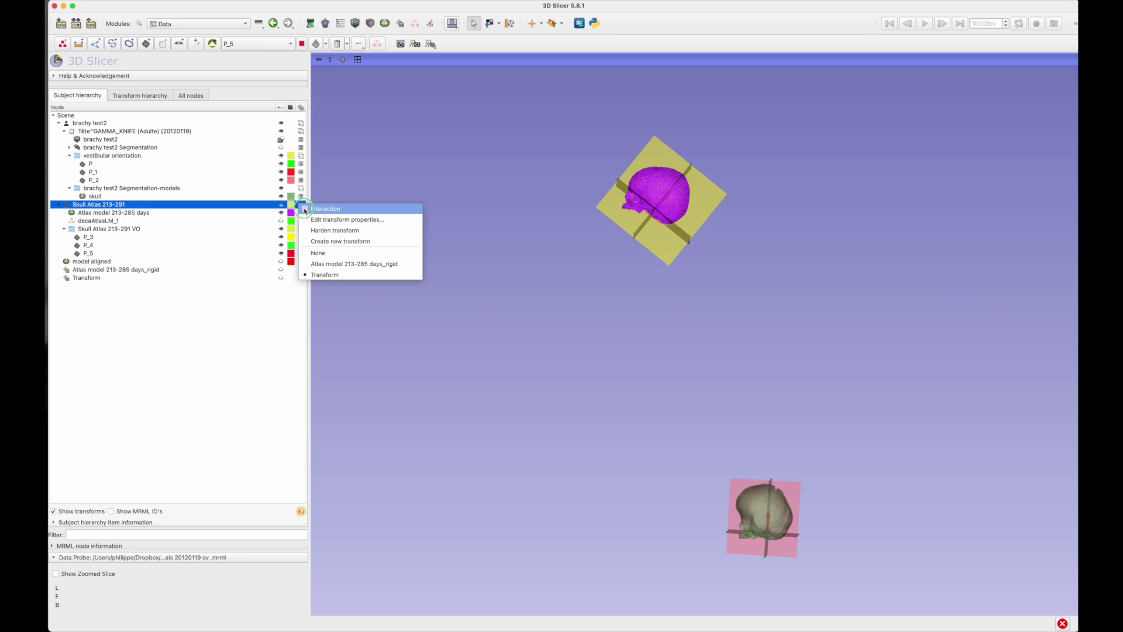
left_click(304, 210)
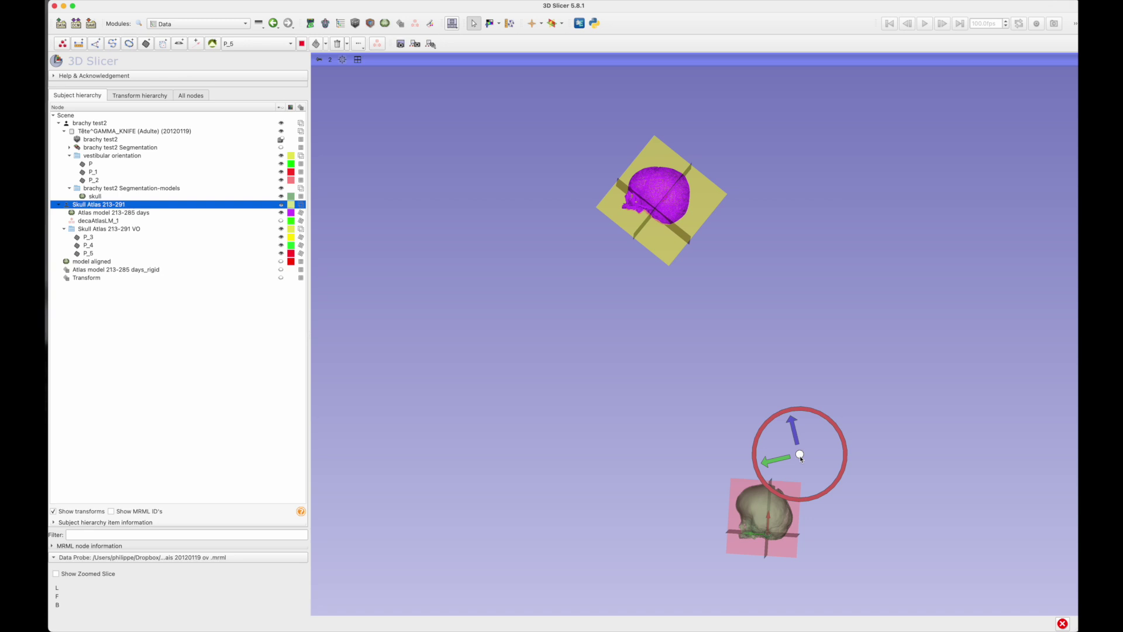
Move only the transform's interaction handles onto the purple atlas model, leaving the model in place
middle_click_drag(800, 456, 797, 433)
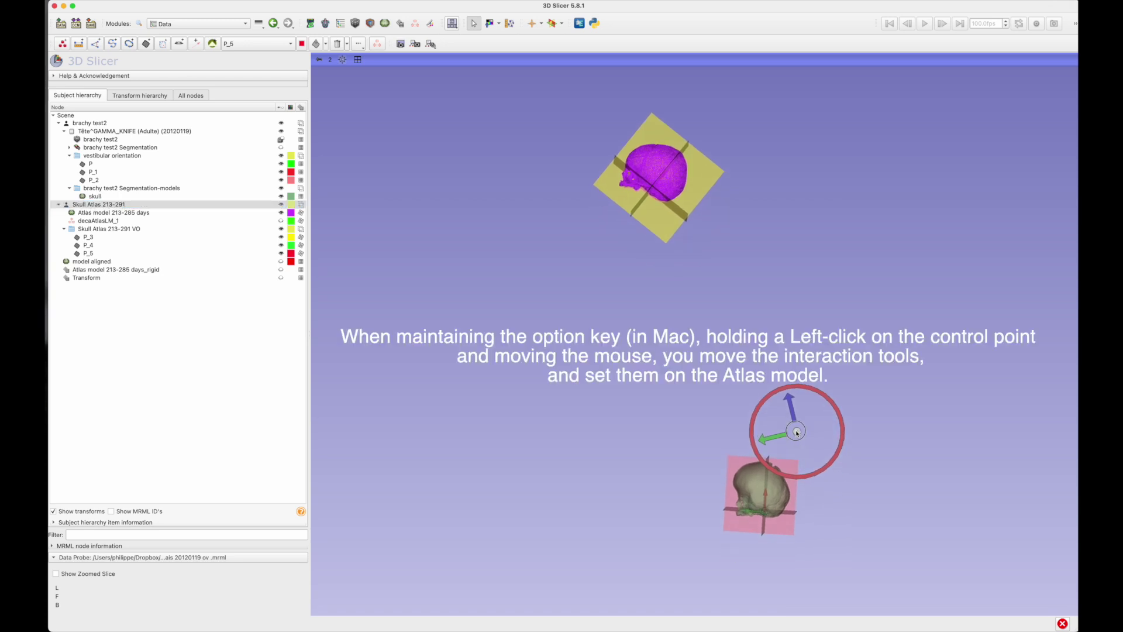
left_click_drag(797, 432, 764, 510, "alt")
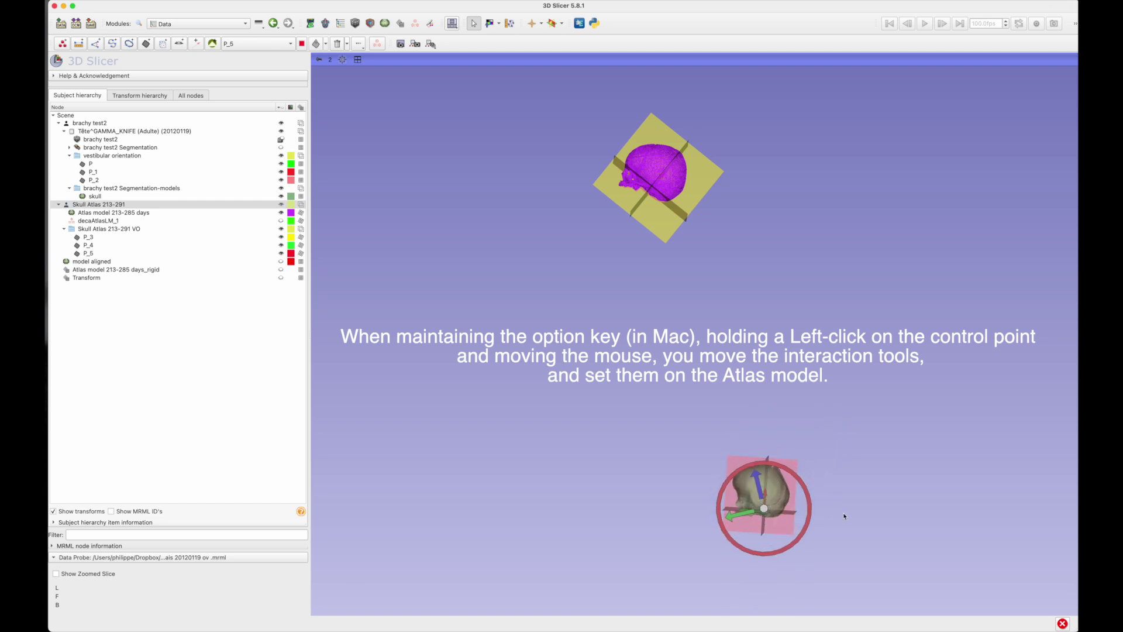
left_click_drag(764, 511, 651, 179)
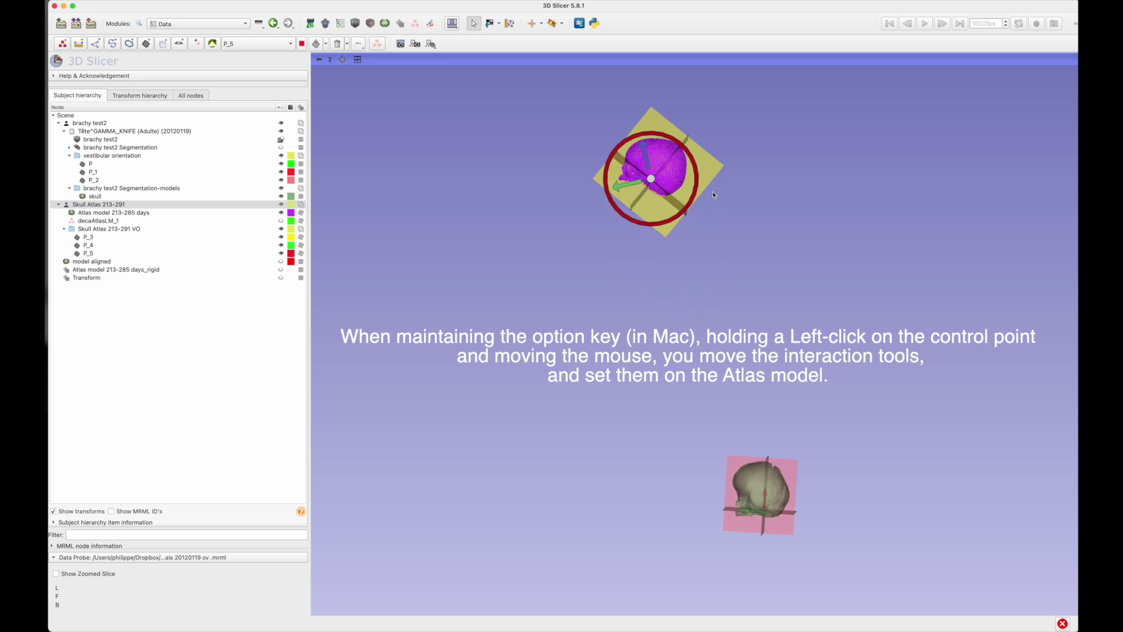
Translate the atlas and its planes onto the patient's skull, first in a front-back view and again looking along the skull's vertical axis
left_click_drag(905, 333, 537, 343)
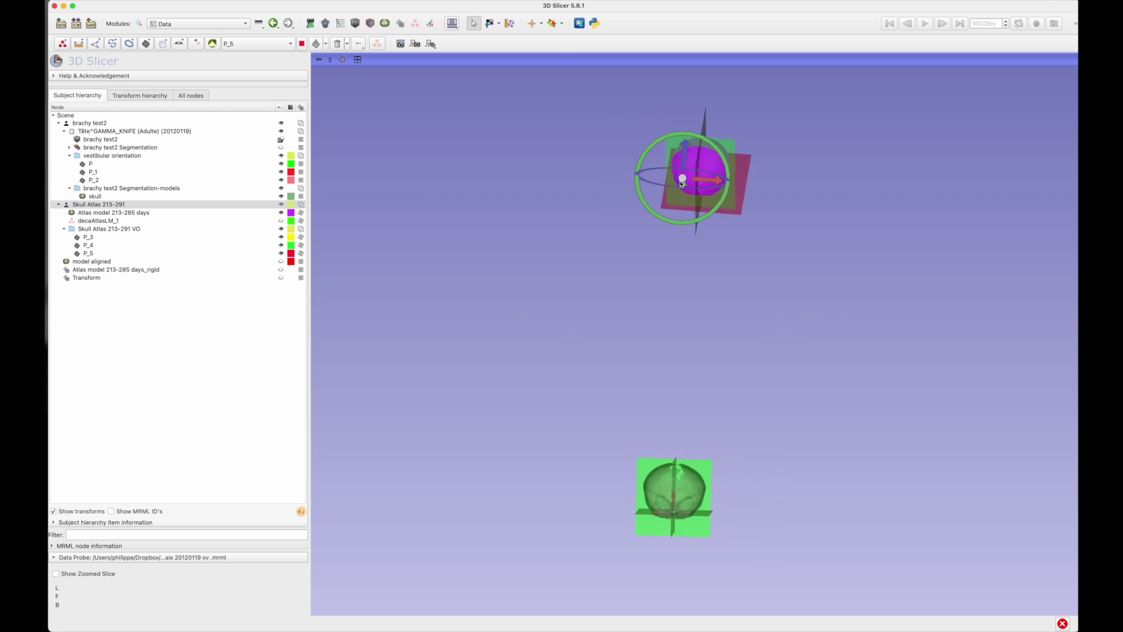
left_click_drag(683, 182, 673, 496)
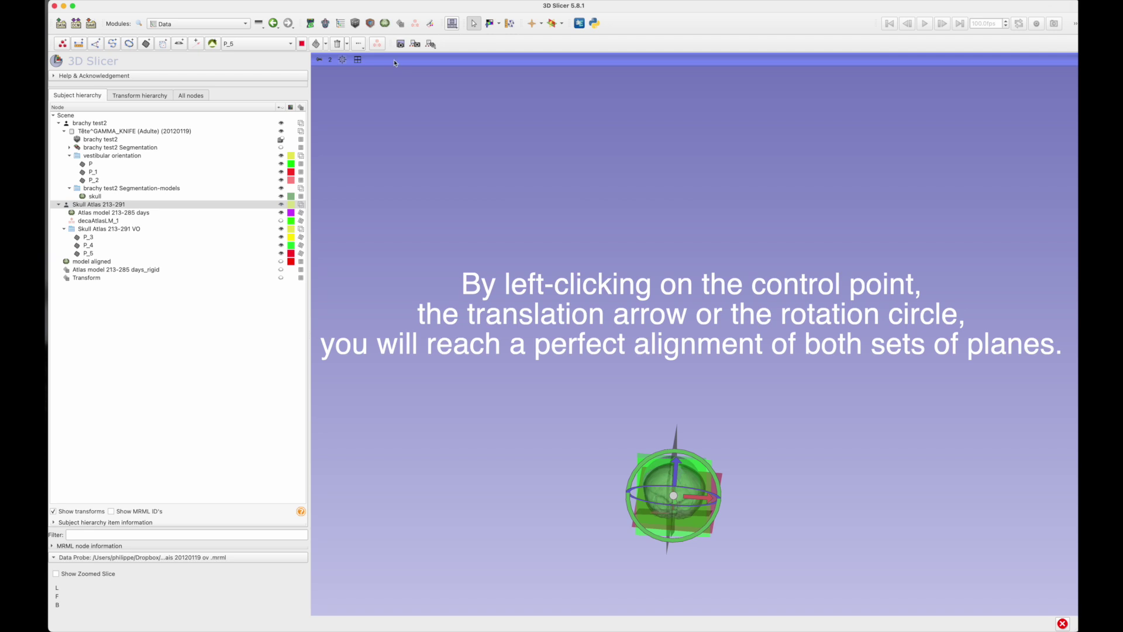
left_click(342, 59)
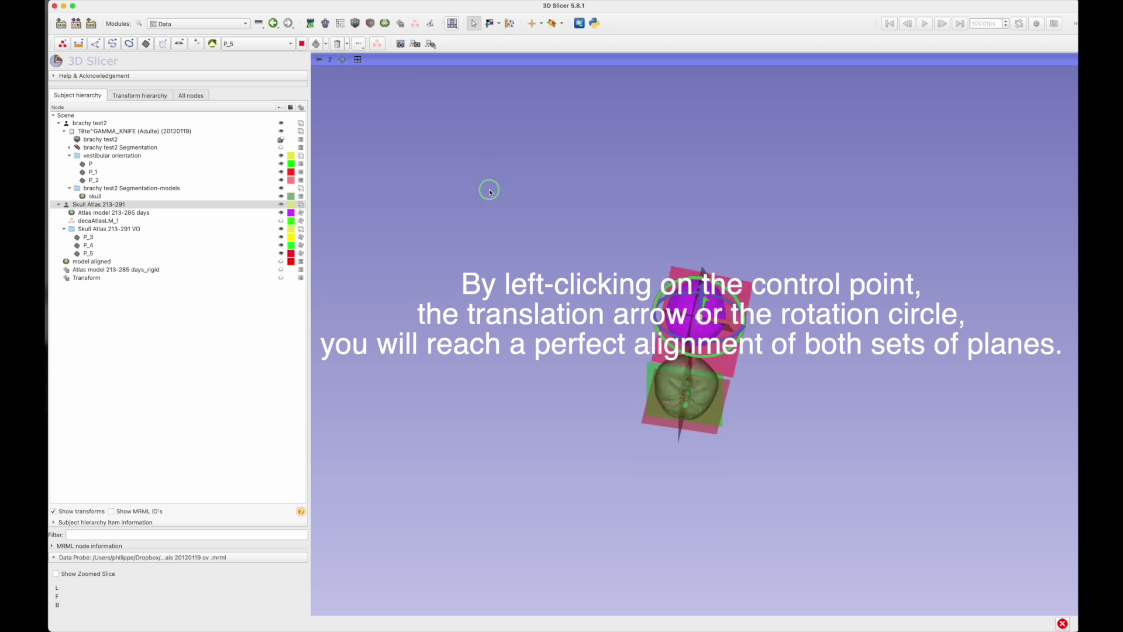
scroll(497, 374, "up", 5)
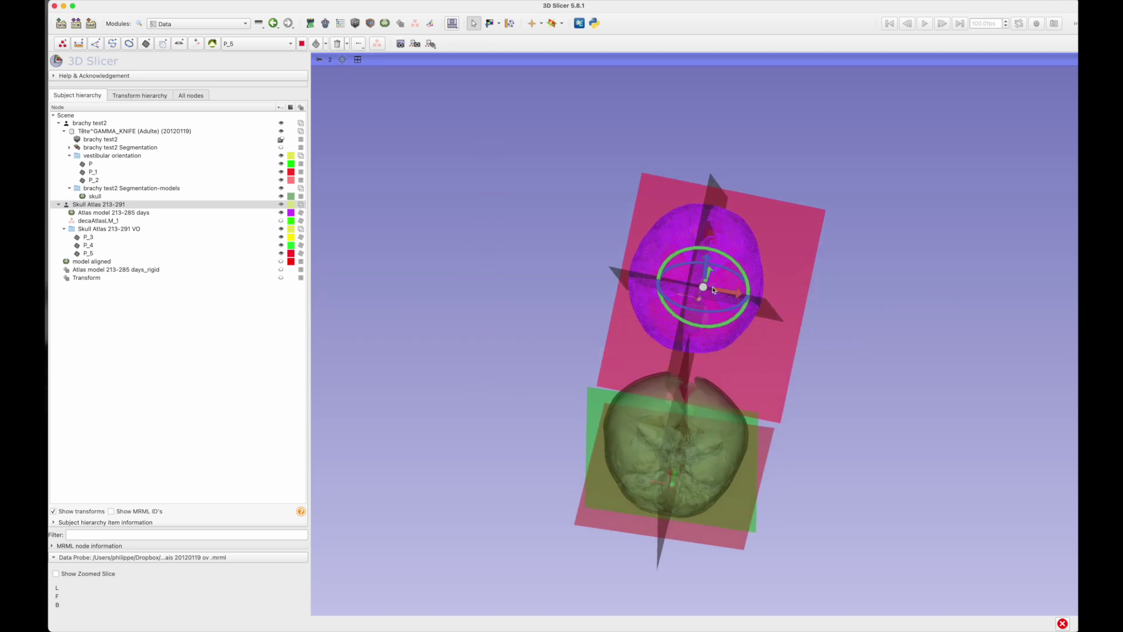
left_click_drag(706, 288, 668, 473)
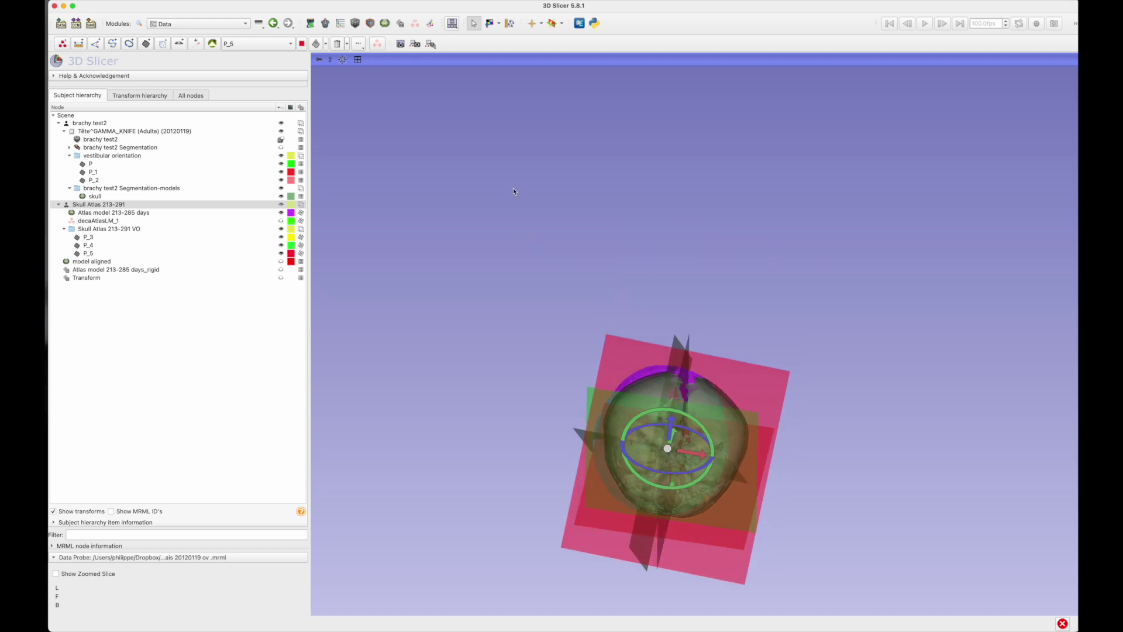
In side view, translate the atlas so the plane centres coincide and rotate it to match the skull's plane orientation
left_click(342, 60)
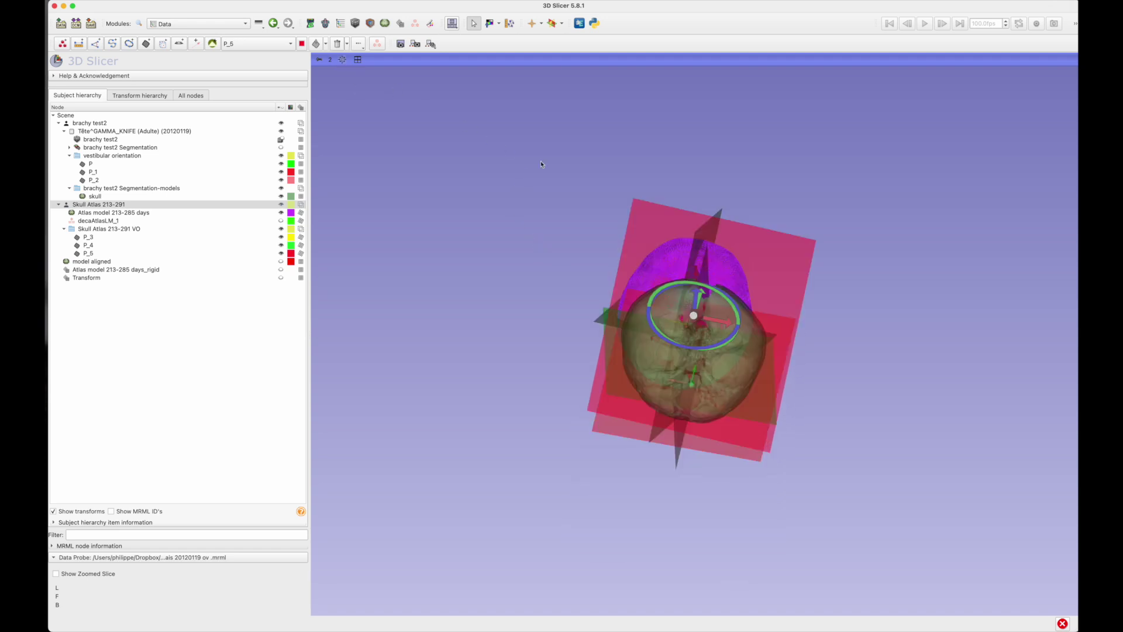
left_click_drag(605, 170, 742, 293)
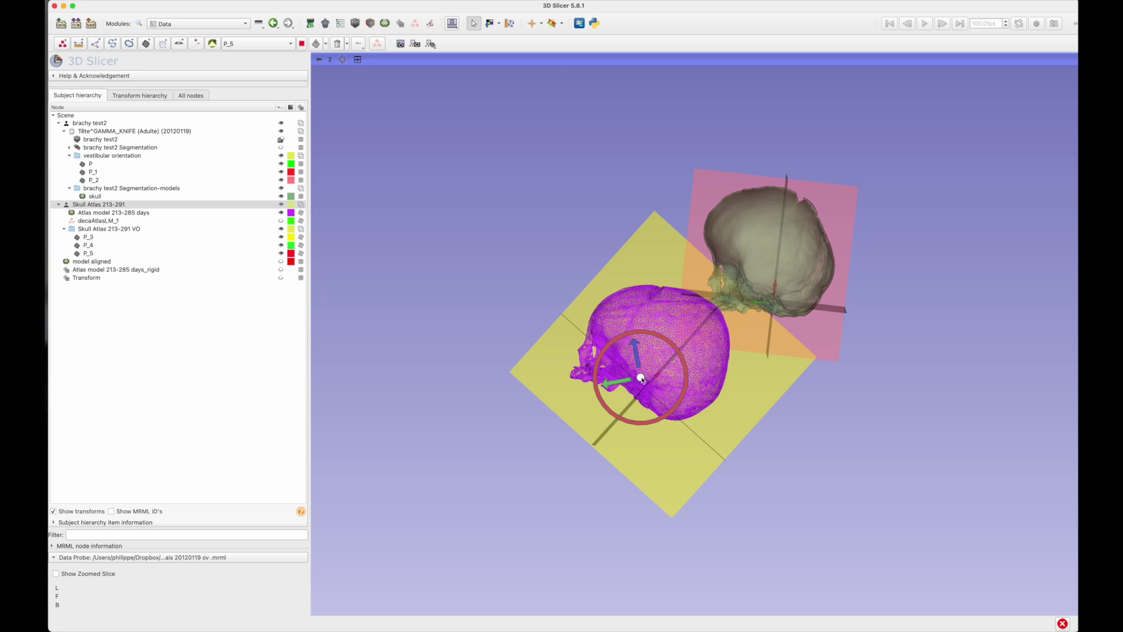
left_click_drag(641, 379, 776, 301)
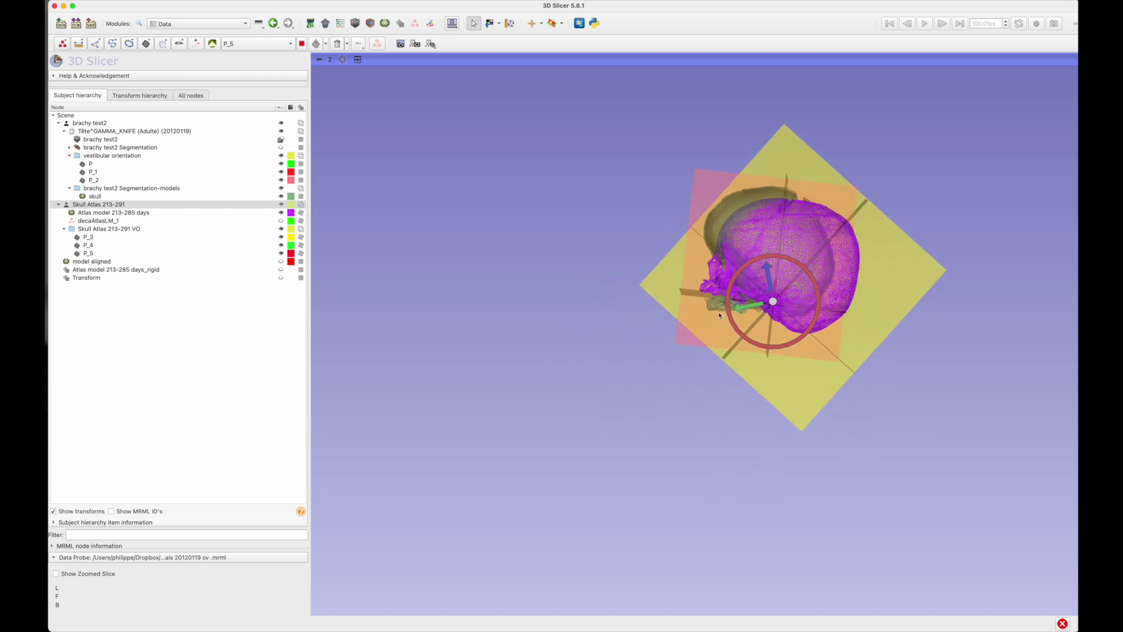
left_click_drag(724, 320, 727, 354)
In front view, shift the atlas sideways to align its midline plane with the skull's and check the result from the side
left_click_drag(507, 510, 843, 547)
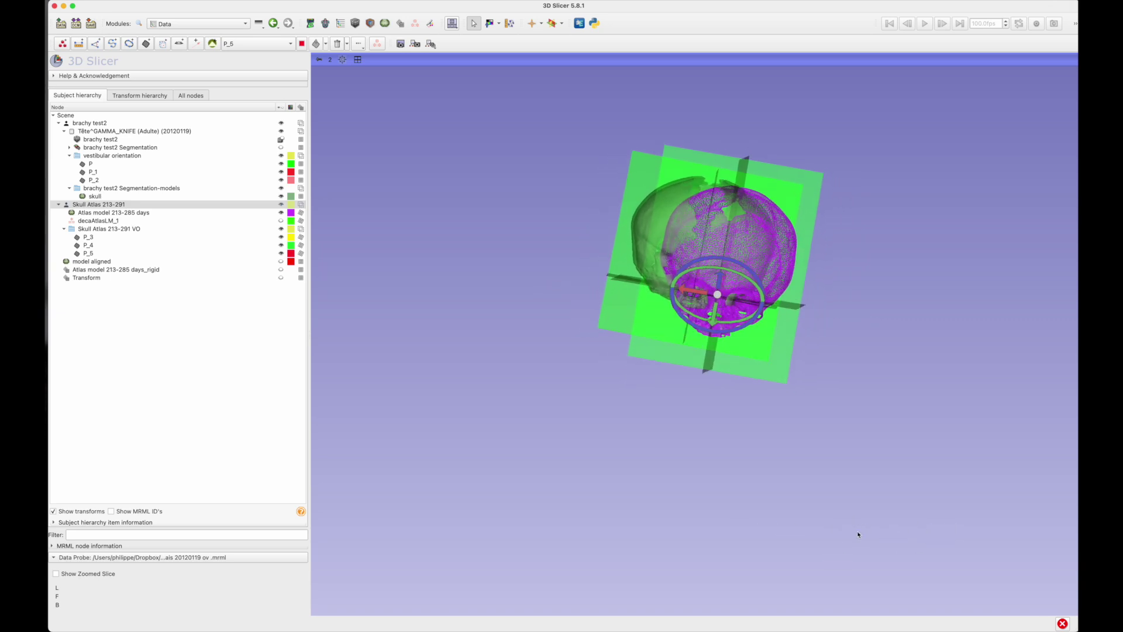
right_click_drag(907, 445, 880, 570)
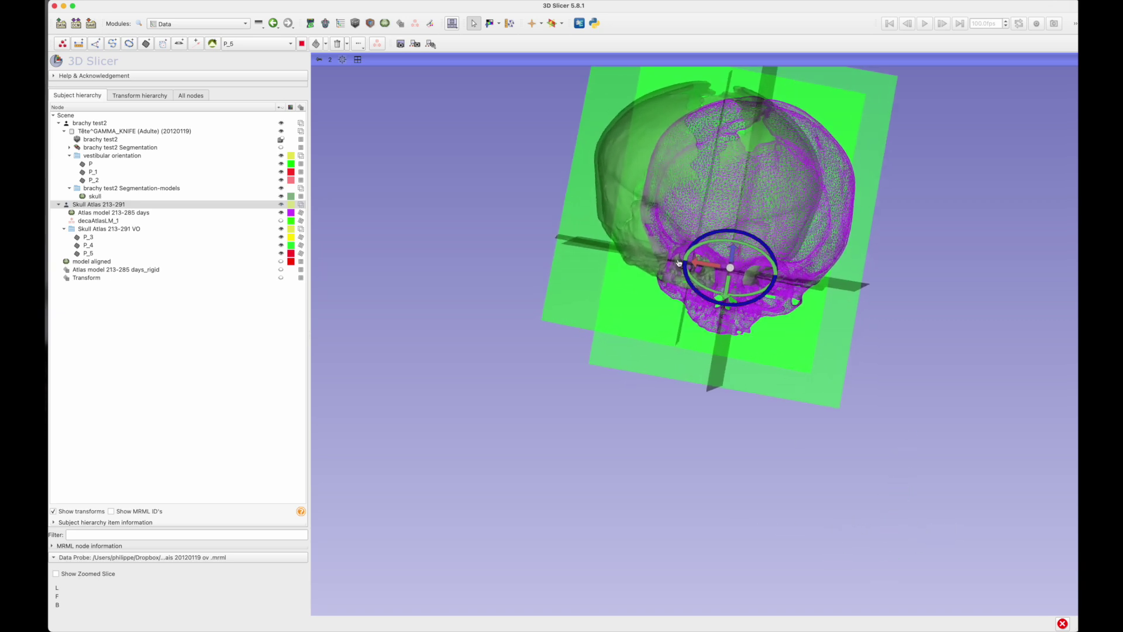
left_click_drag(732, 268, 692, 263)
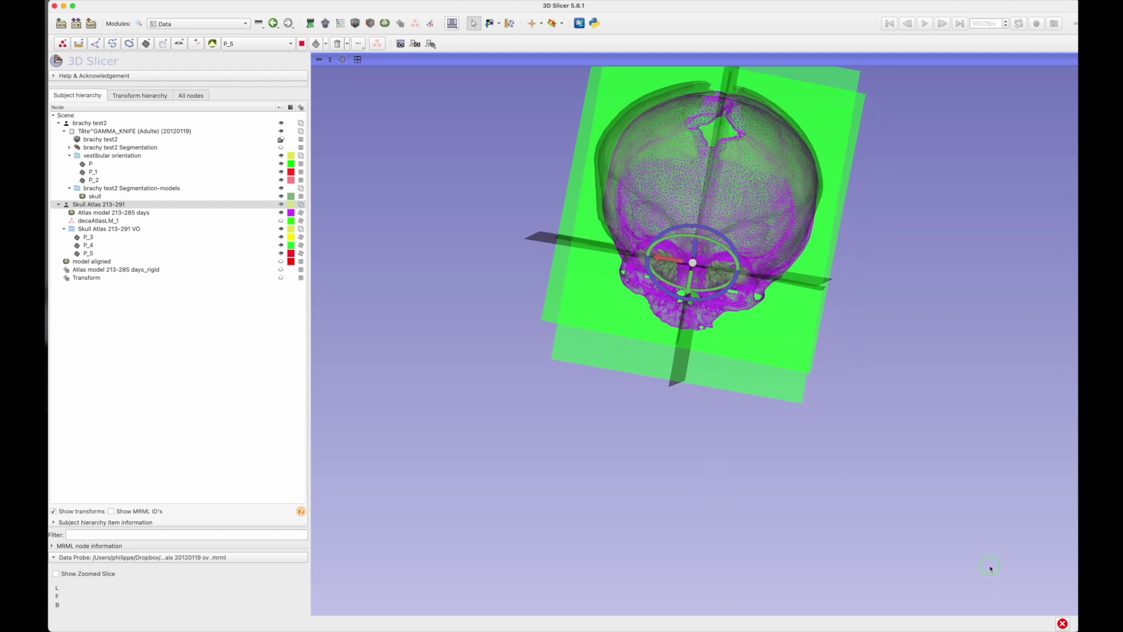
left_click(343, 61)
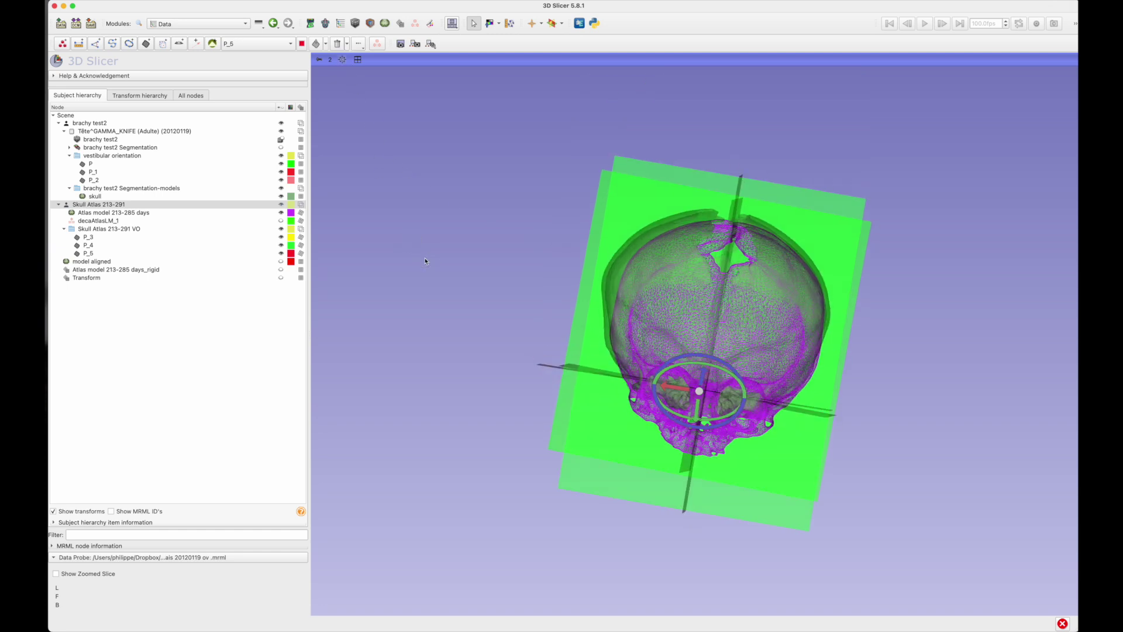
left_click_drag(670, 302, 485, 303)
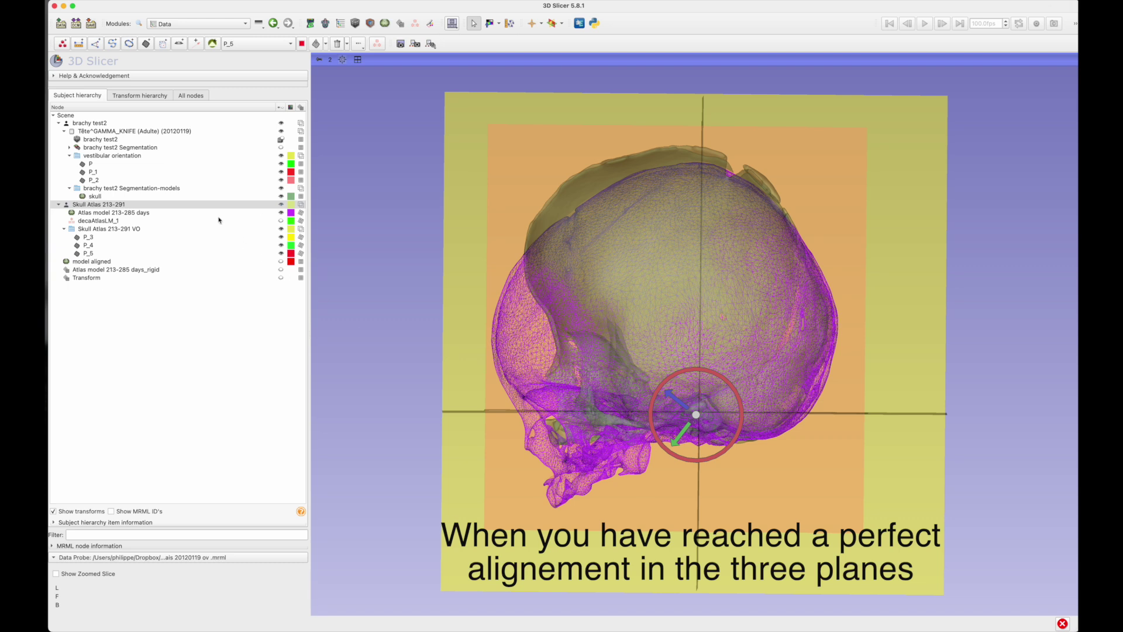
Hide the interaction handles of the Skull Atlas 213-291 folder's transform and show them again
left_click(301, 205)
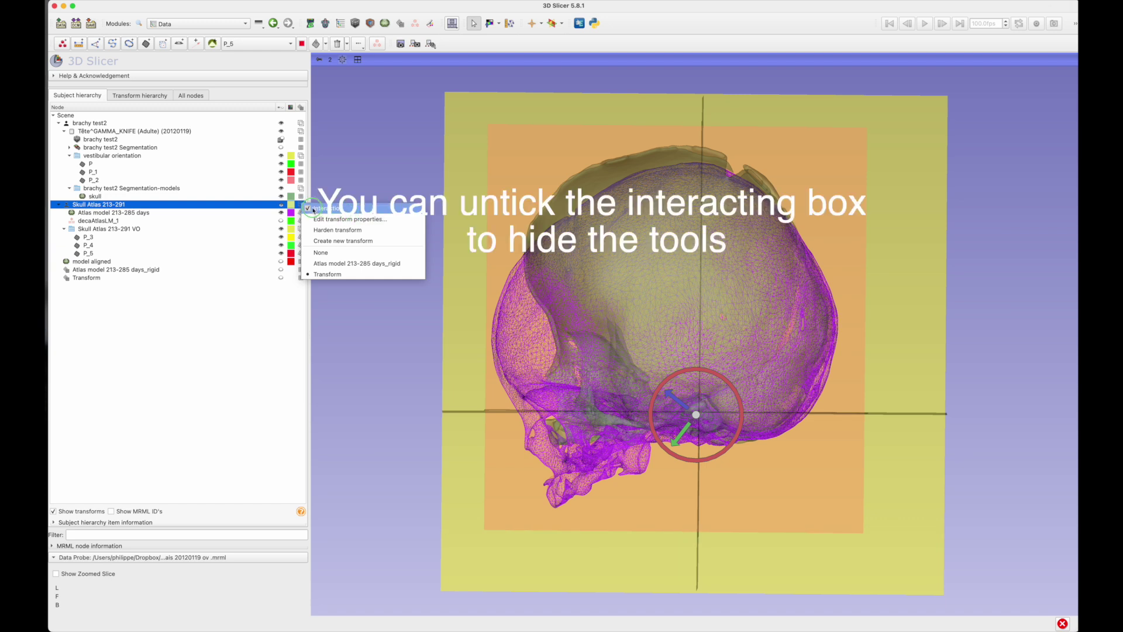
left_click(313, 208)
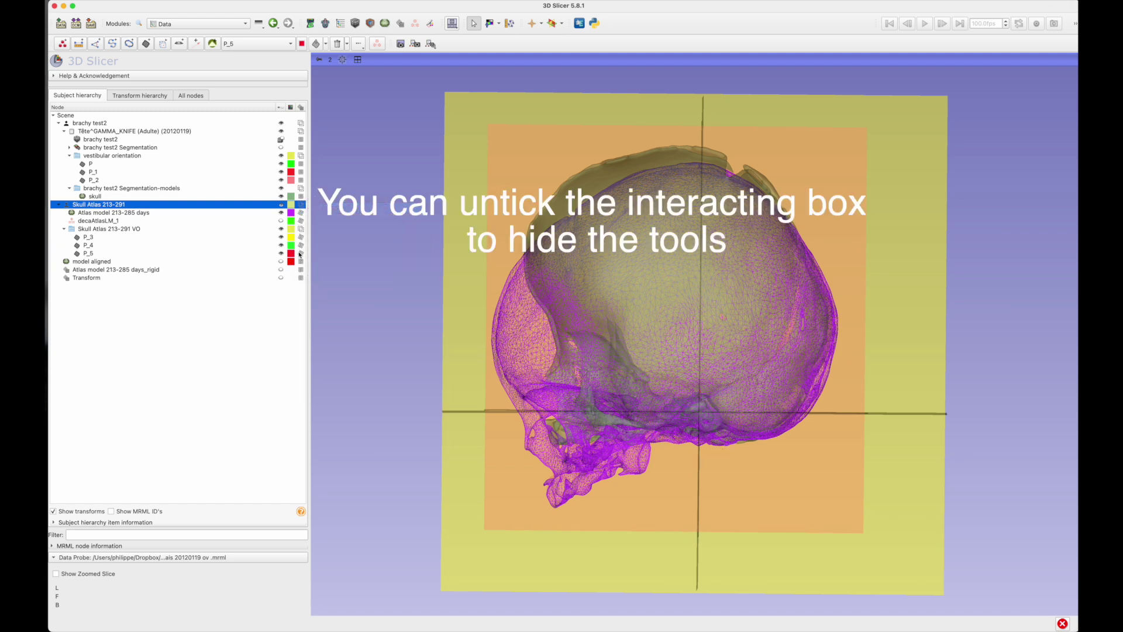
right_click(301, 206)
left_click(302, 207)
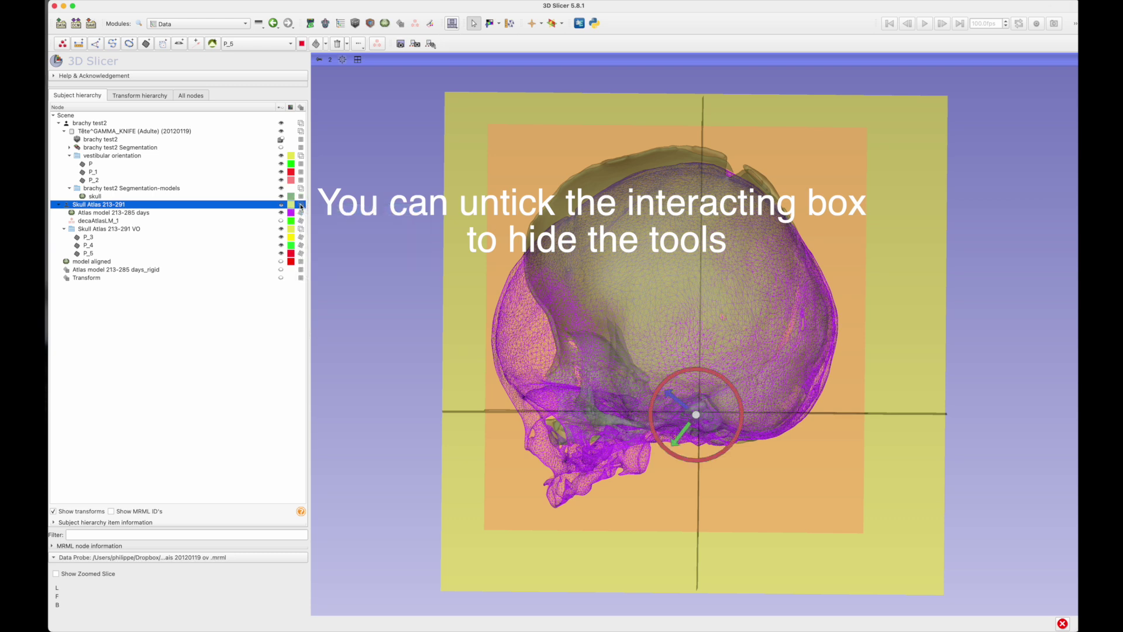
Harden the transform on the Skull Atlas 213-291 folder and delete the leftover Transform node
right_click(300, 205)
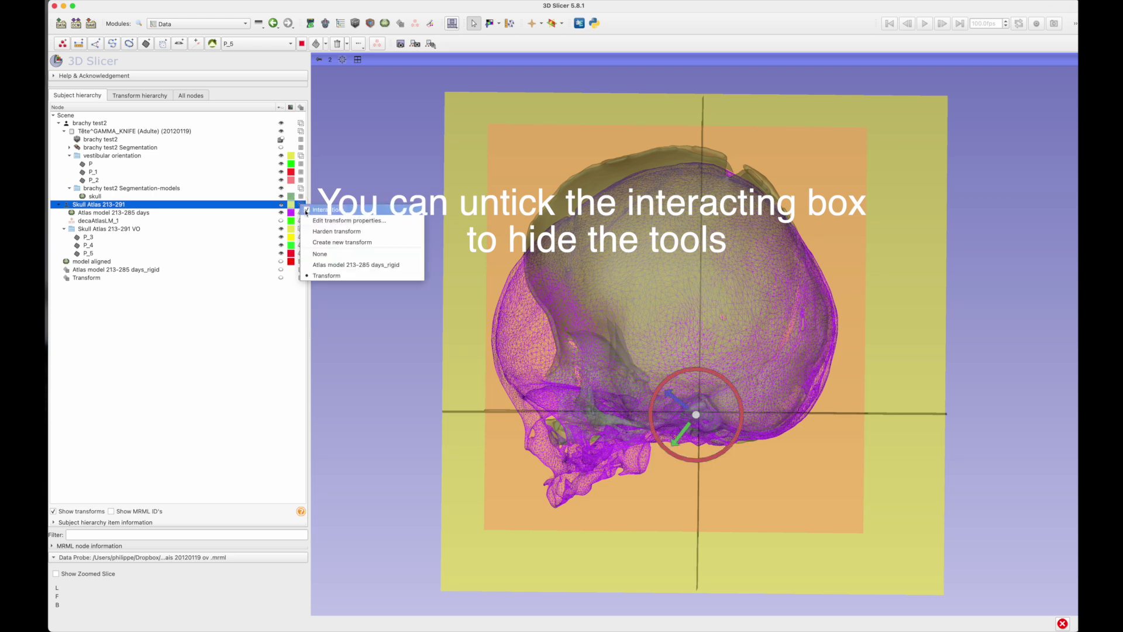
left_click(334, 232)
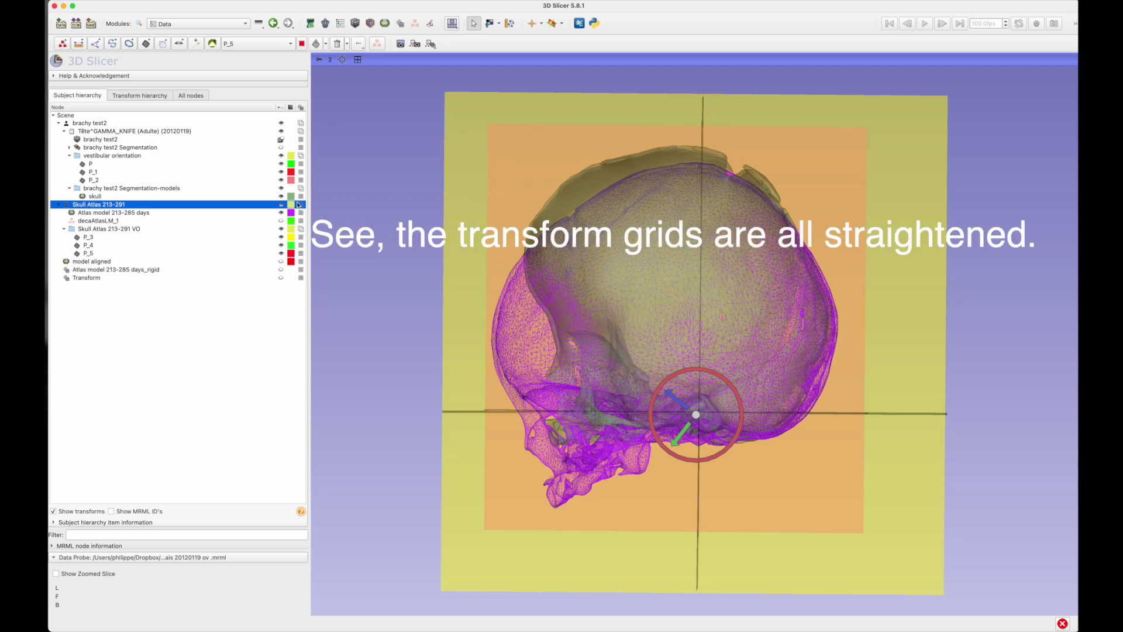
left_click(301, 206)
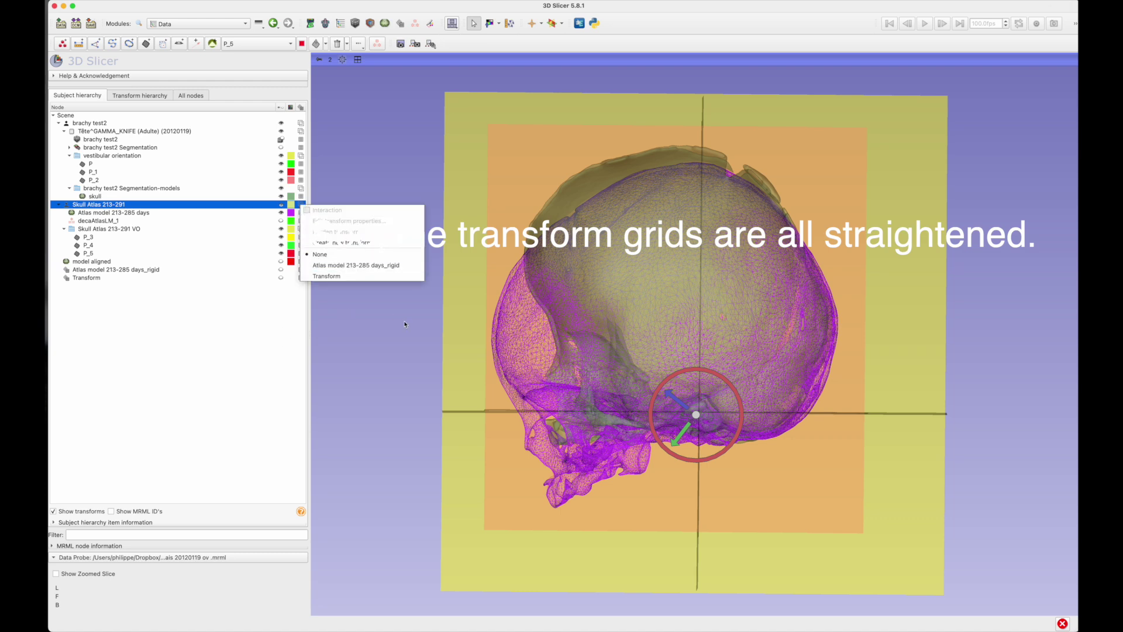
left_click(105, 281)
right_click(104, 279)
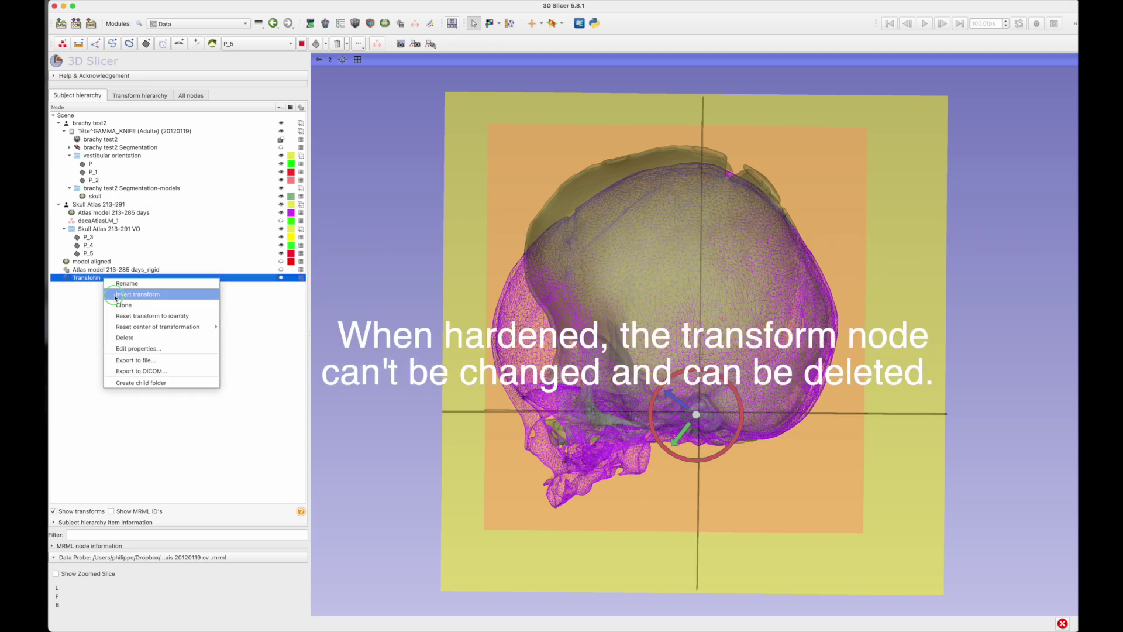
left_click(125, 337)
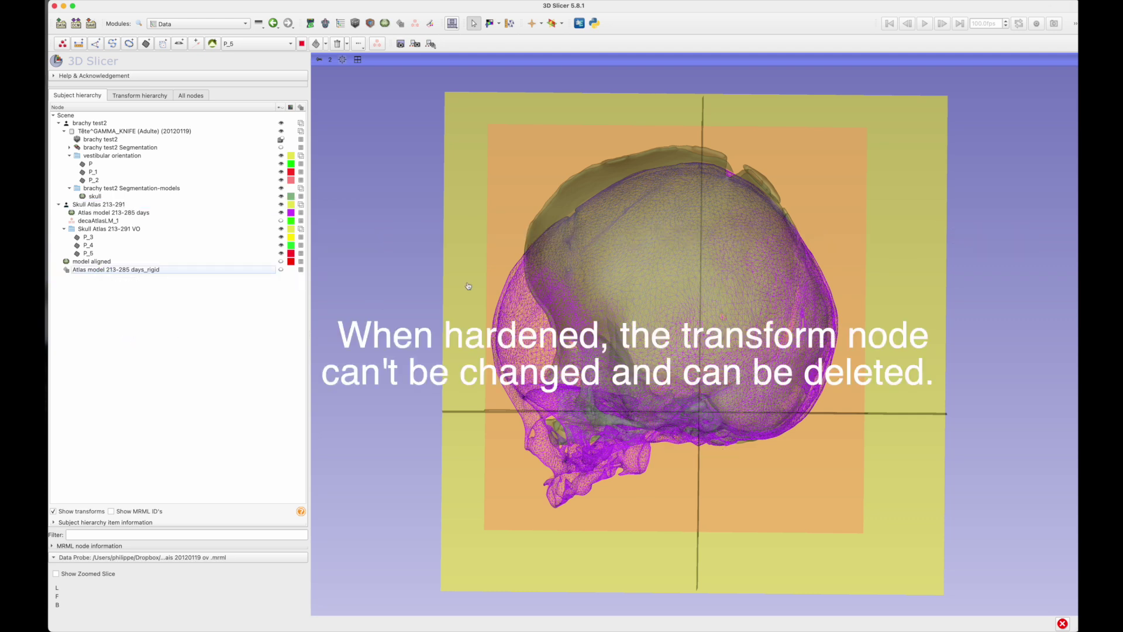
Hide the Skull Atlas 213-291 VO and vestibular orientation planes and inspect the superposed skulls from the front and side
left_click_drag(397, 294, 801, 347)
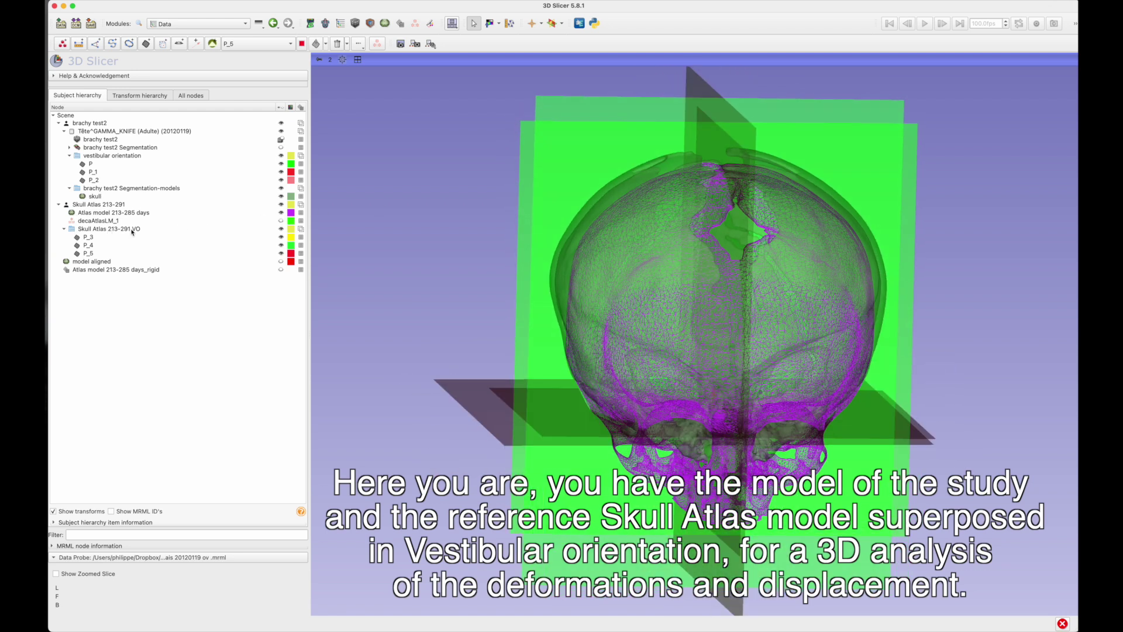
left_click(283, 230)
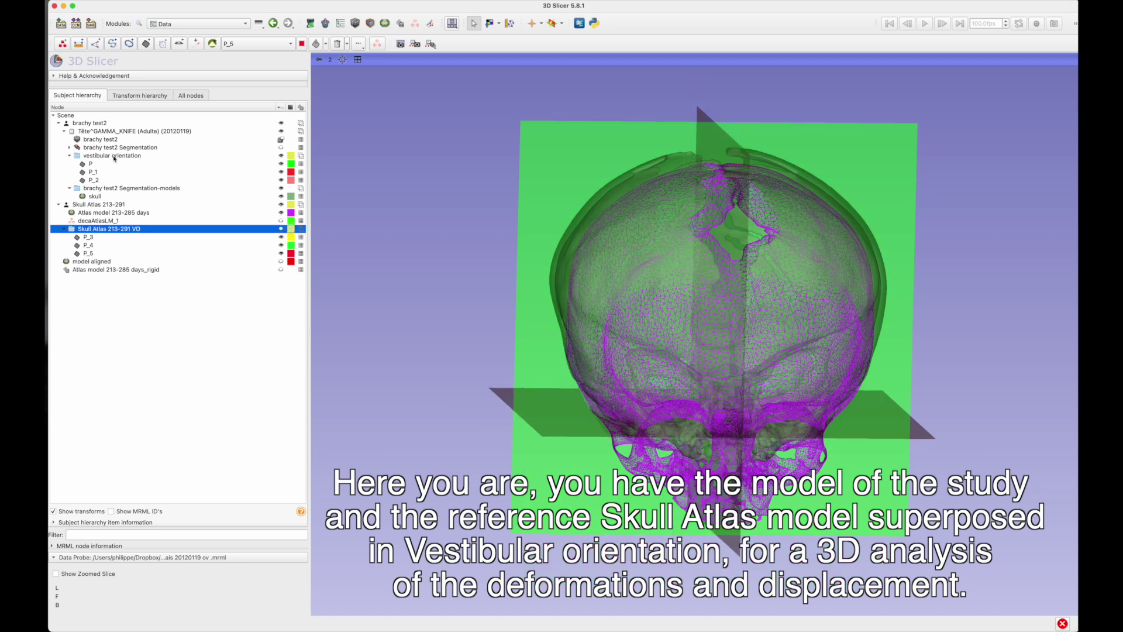
left_click(281, 156)
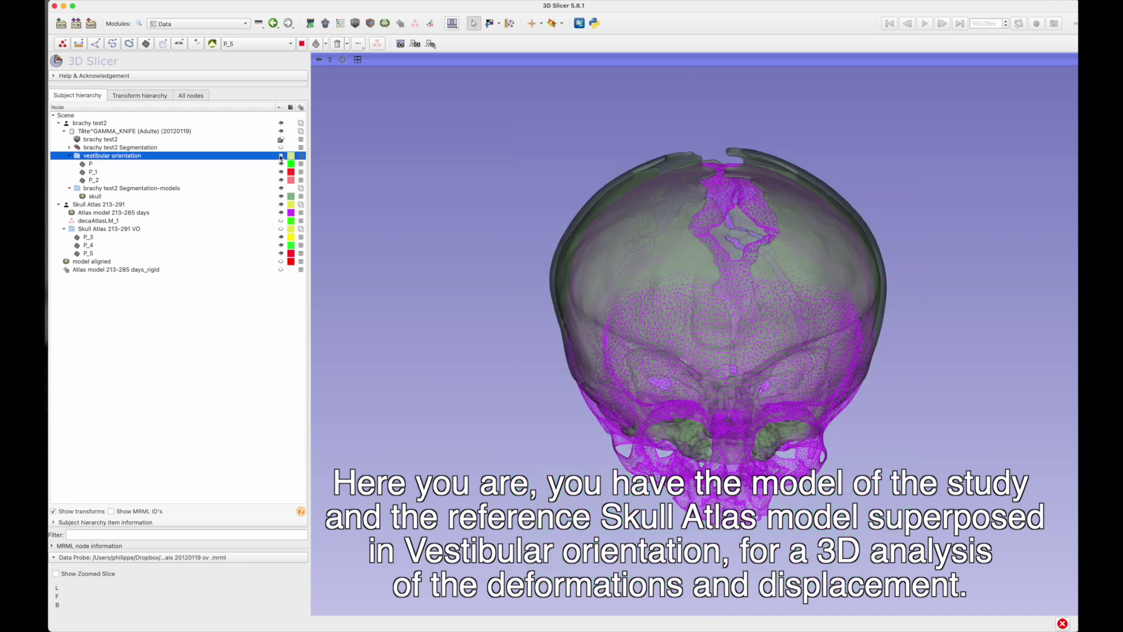
left_click_drag(756, 305, 409, 344)
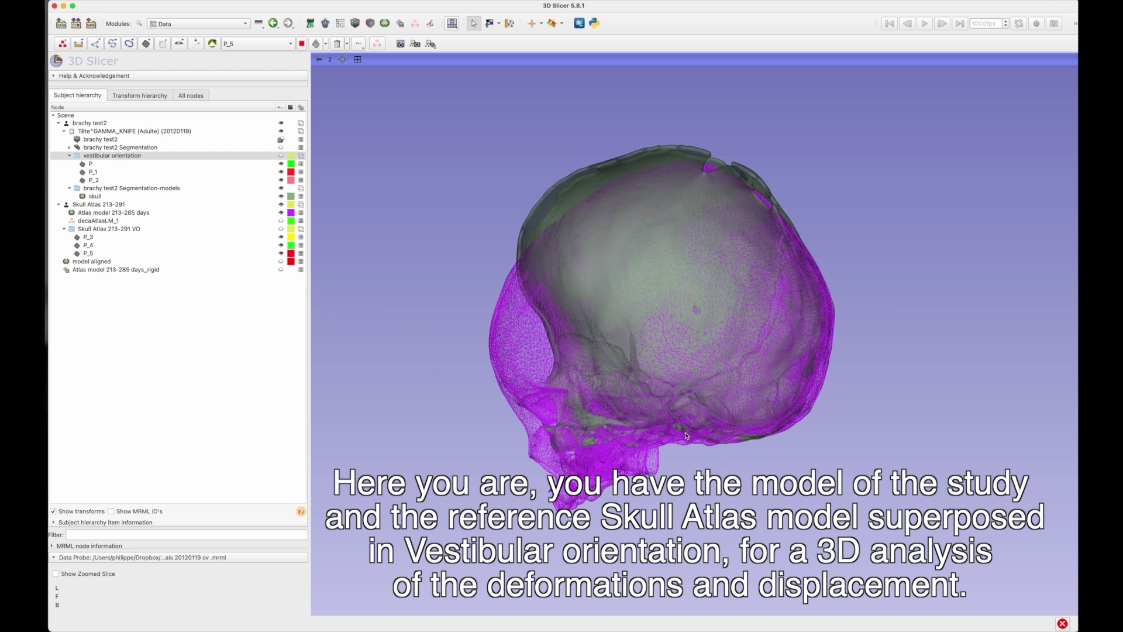
key("super+shift+5")
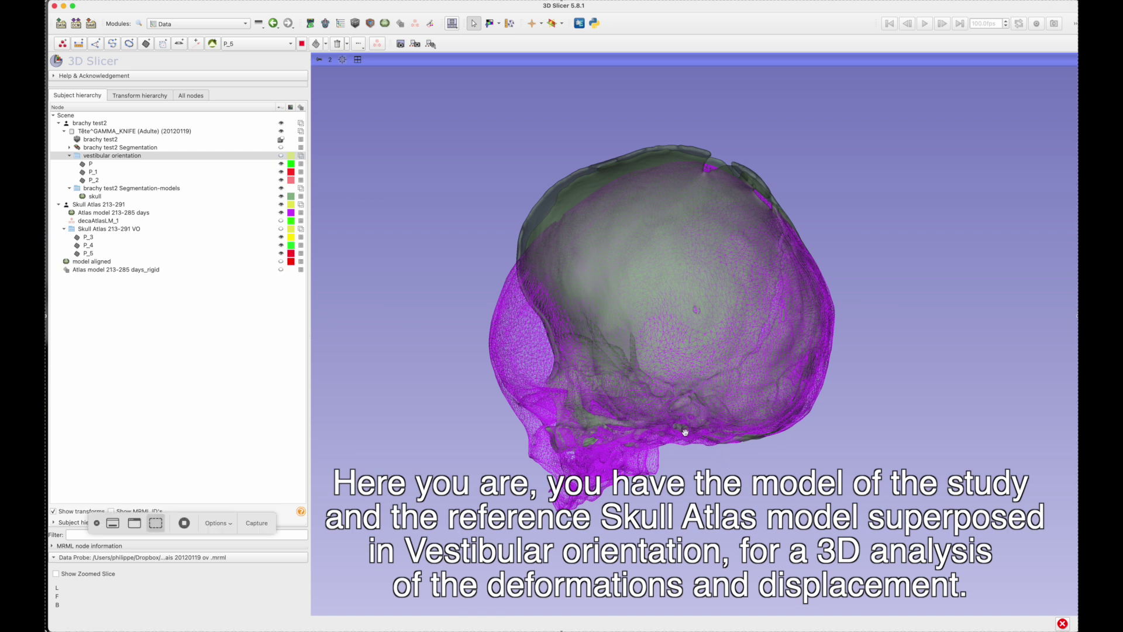